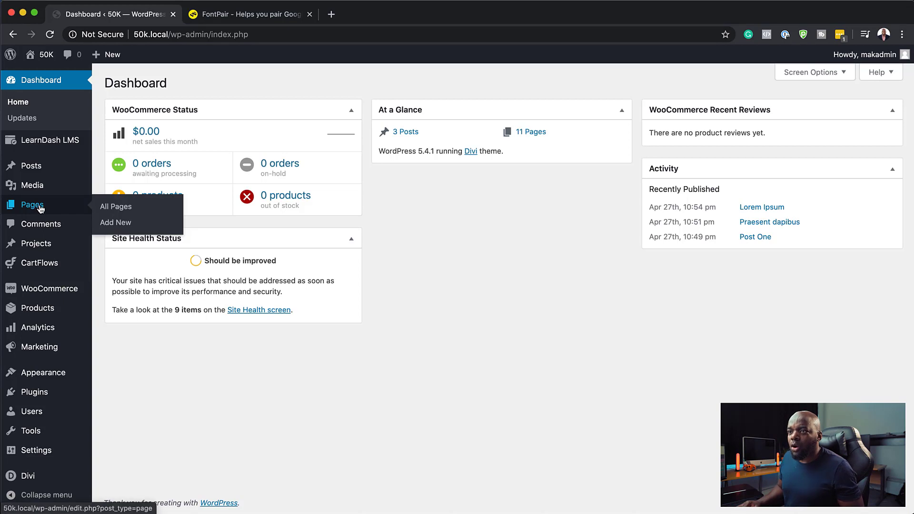
Open the list of all pages and review the existing pages on the site.
{"action": "left_click", "coordinate": [133, 213]}
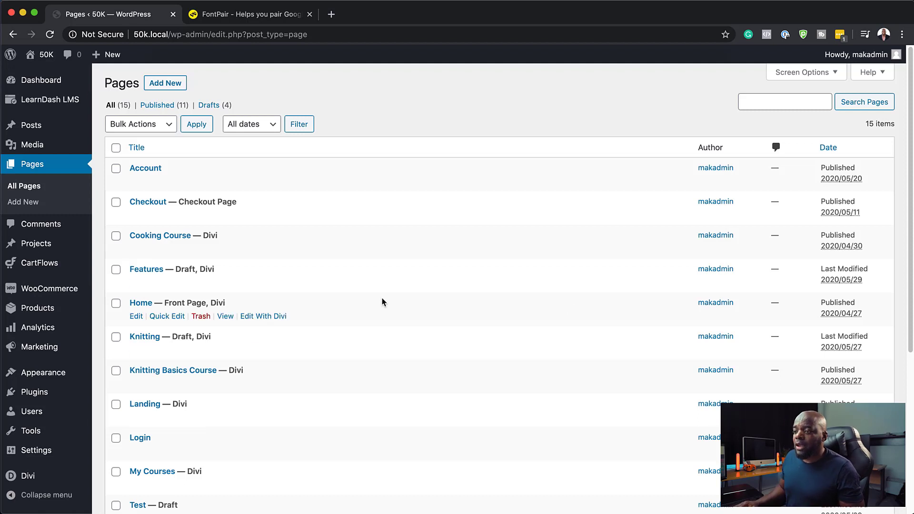
{"action": "scroll", "coordinate": [340, 362], "scroll_direction": "down", "scroll_amount": 5}
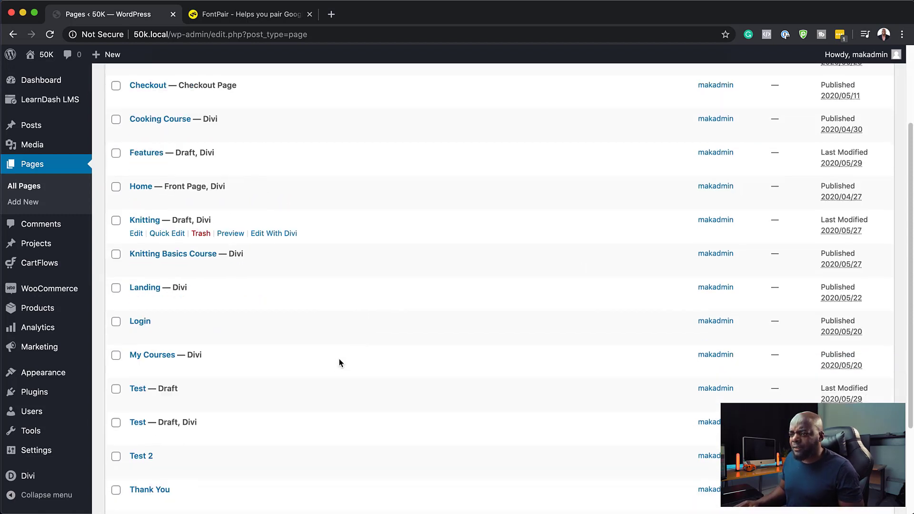
{"action": "scroll", "coordinate": [339, 362], "scroll_direction": "down", "scroll_amount": 5}
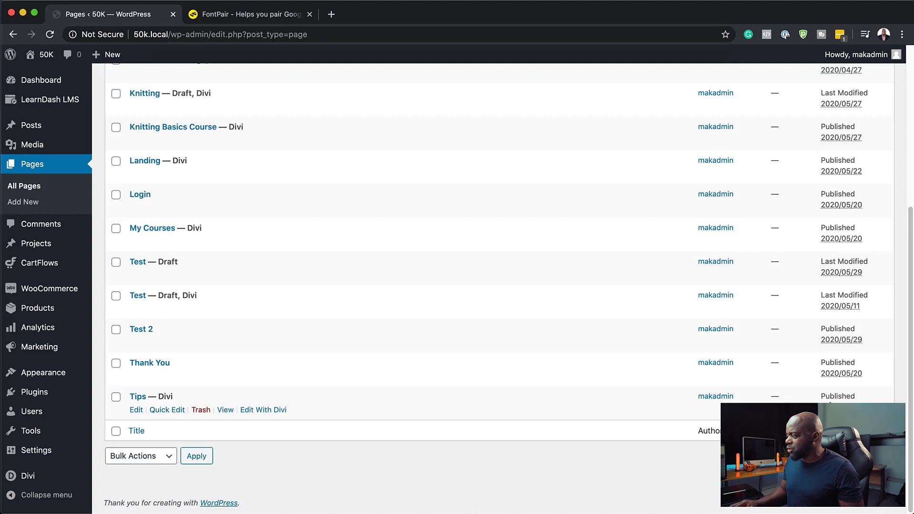
{"action": "scroll", "coordinate": [341, 319], "scroll_direction": "up", "scroll_amount": 10}
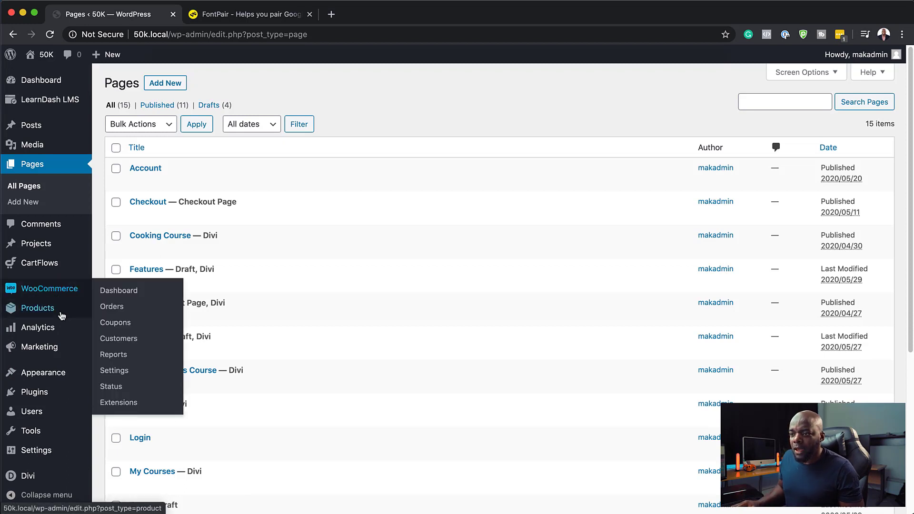
Find the Folders plugin by Premio by searching new plugins for "folders", and install and activate it.
{"action": "mouse_move", "coordinate": [45, 395]}
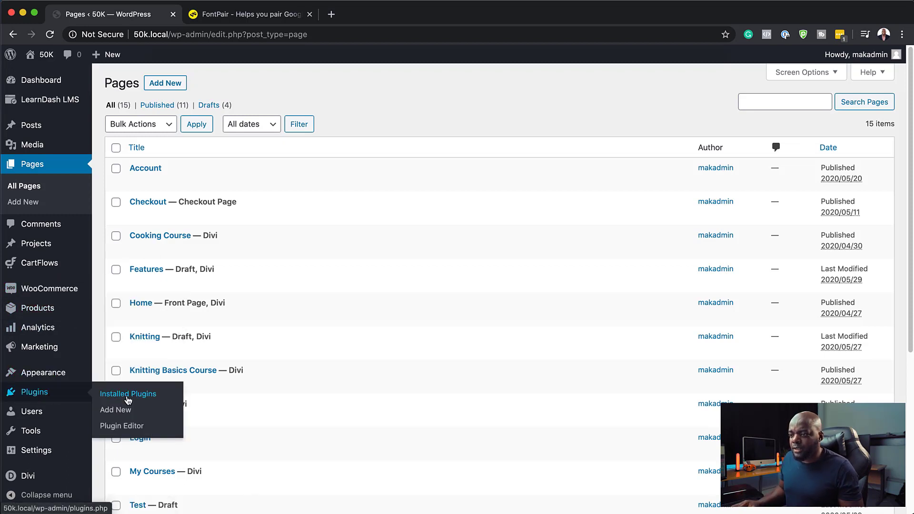
{"action": "left_click", "coordinate": [123, 411]}
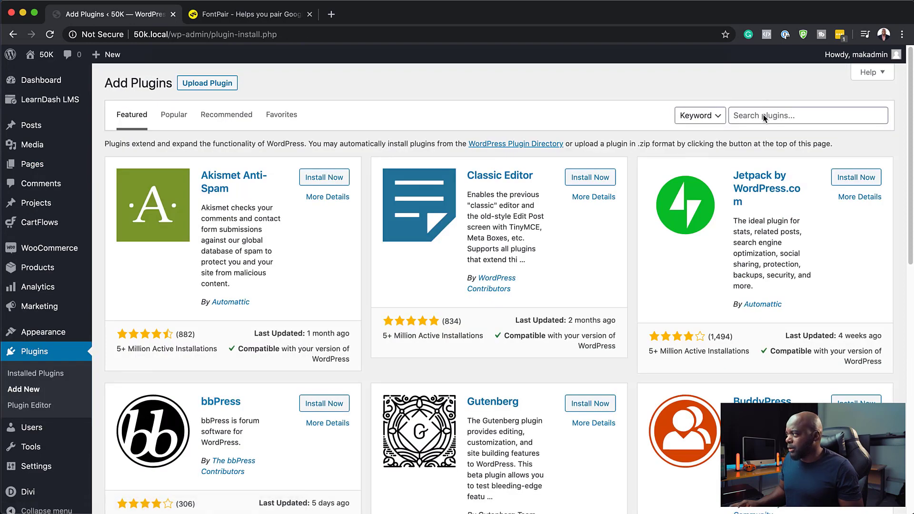
{"action": "left_click", "coordinate": [764, 117]}
{"action": "type", "text": "folder"}
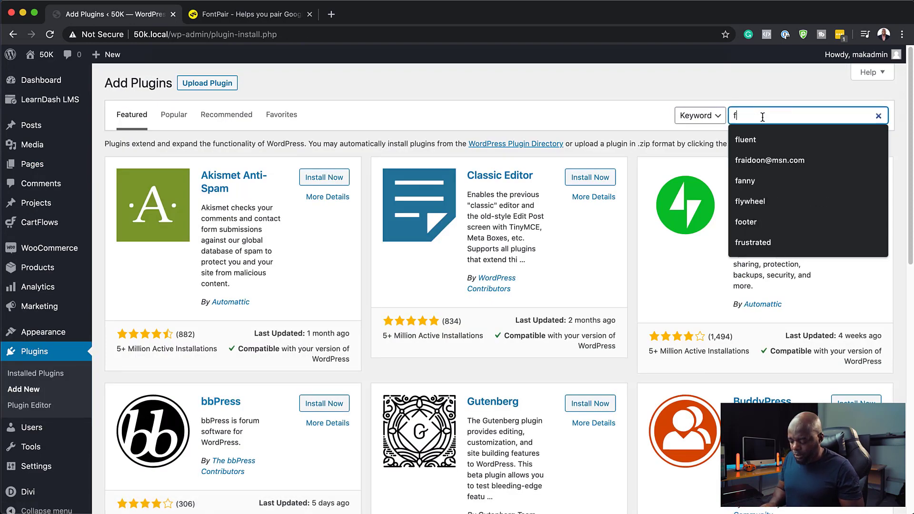
{"action": "type", "text": "s"}
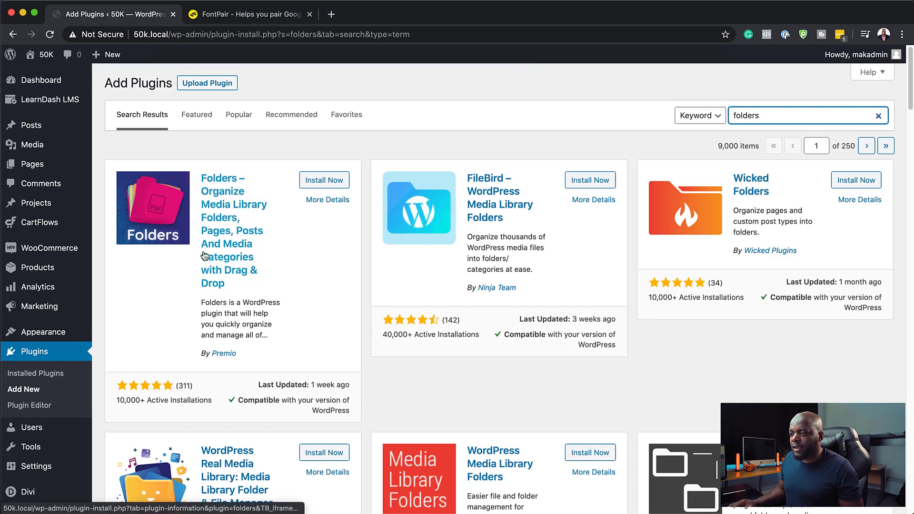
{"action": "left_click", "coordinate": [334, 181]}
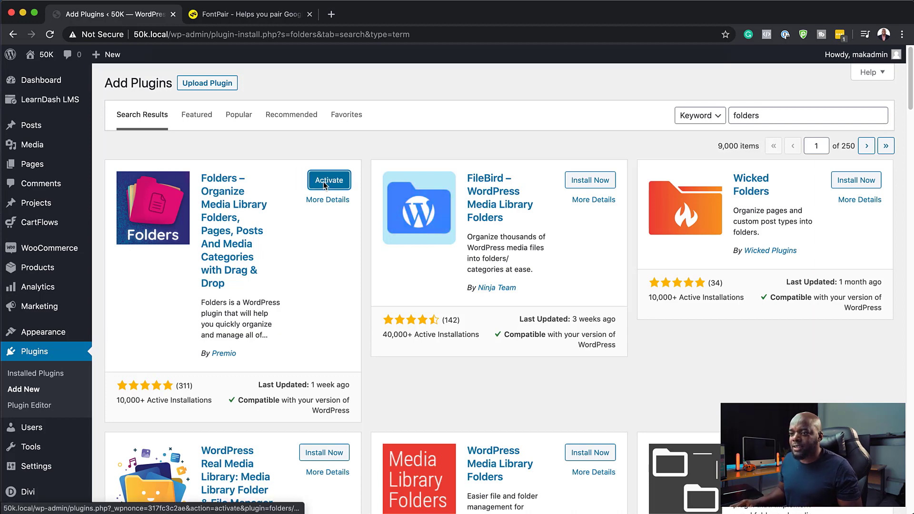
{"action": "left_click", "coordinate": [333, 185]}
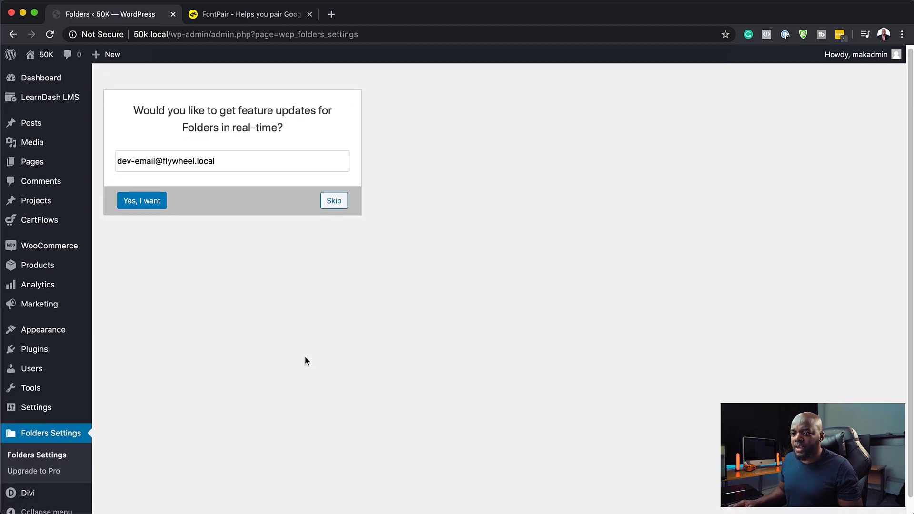
Skip the feature updates sign-up for Folders and close the welcome video dialog.
{"action": "scroll", "coordinate": [305, 361], "scroll_direction": "down", "scroll_amount": 1}
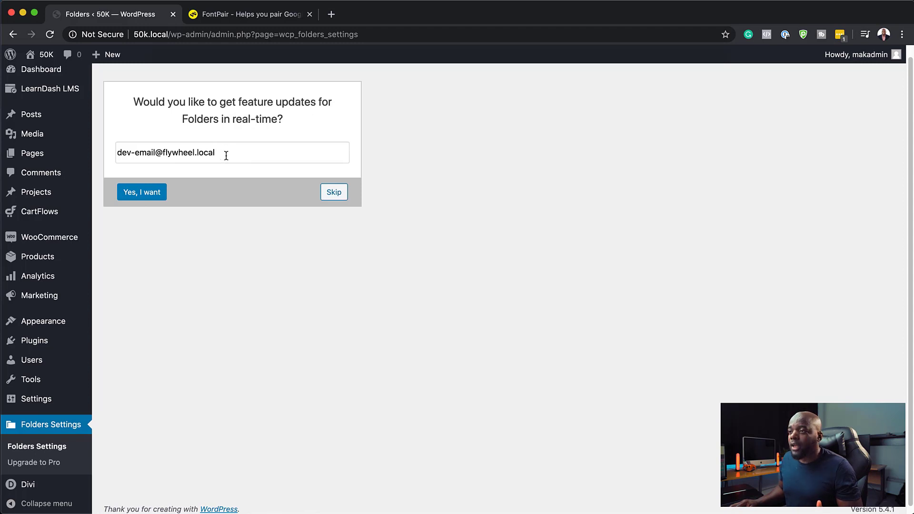
{"action": "left_click", "coordinate": [334, 192]}
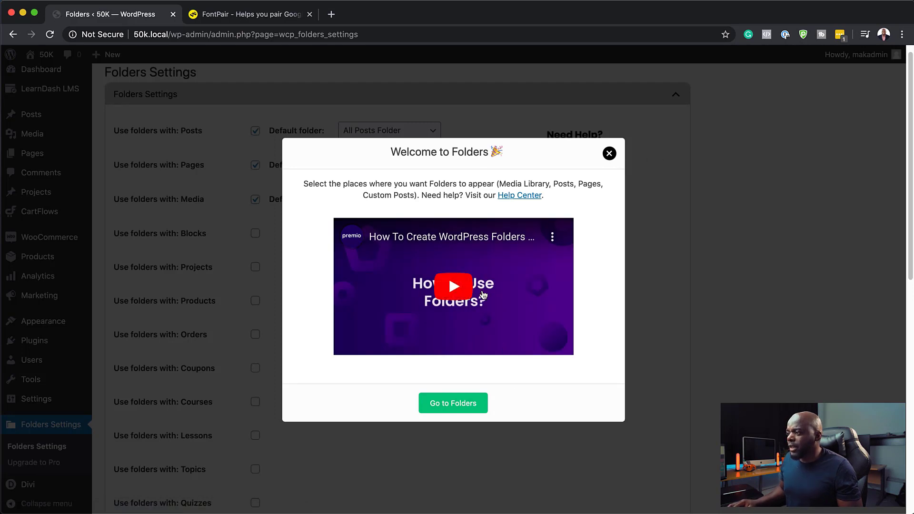
{"action": "left_click", "coordinate": [609, 153]}
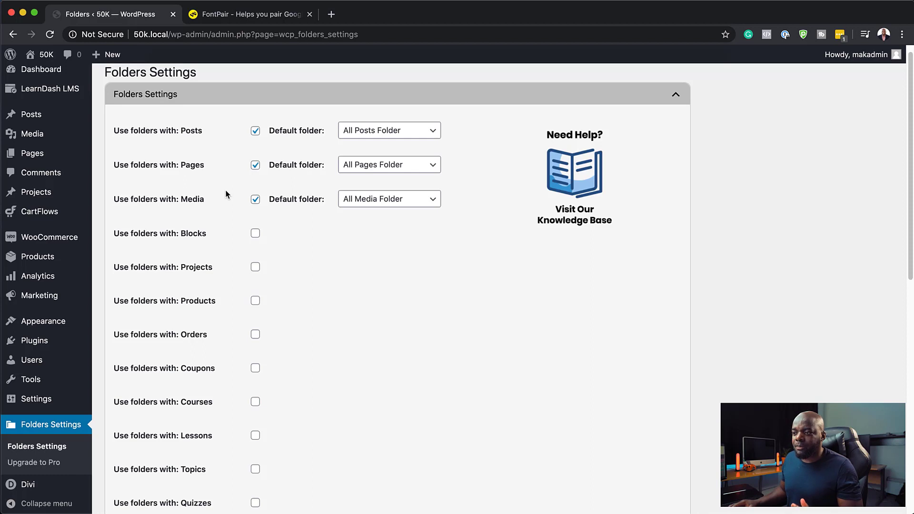
Try enabling folders for Coupons, Orders, Lessons and Topics, and clear those four options again.
{"action": "left_click", "coordinate": [255, 368]}
{"action": "left_click", "coordinate": [256, 335]}
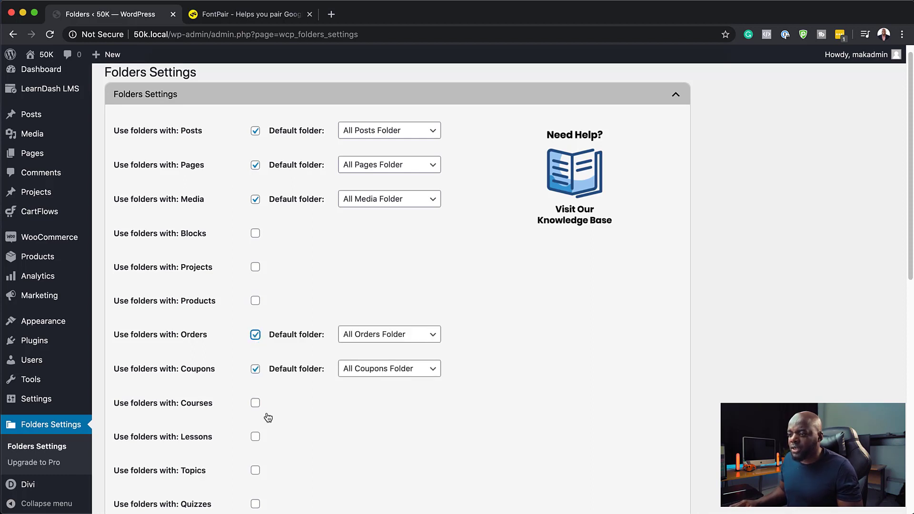
{"action": "left_click", "coordinate": [256, 438]}
{"action": "left_click", "coordinate": [255, 471]}
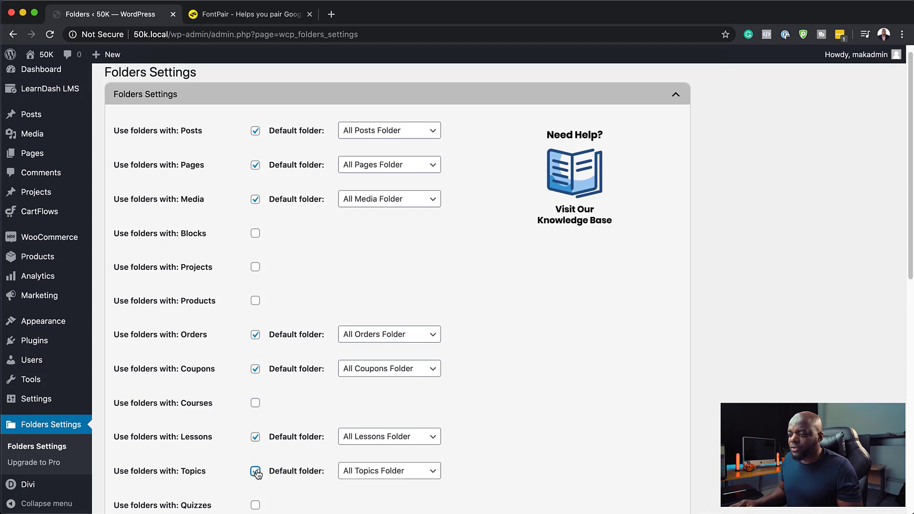
{"action": "scroll", "coordinate": [311, 472], "scroll_direction": "down", "scroll_amount": 3}
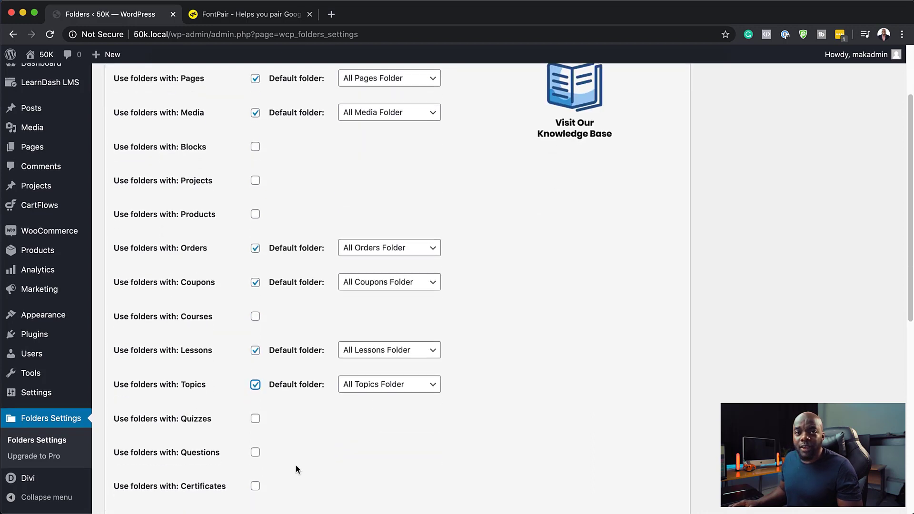
{"action": "left_click", "coordinate": [256, 384]}
{"action": "left_click", "coordinate": [255, 351]}
{"action": "left_click", "coordinate": [255, 282]}
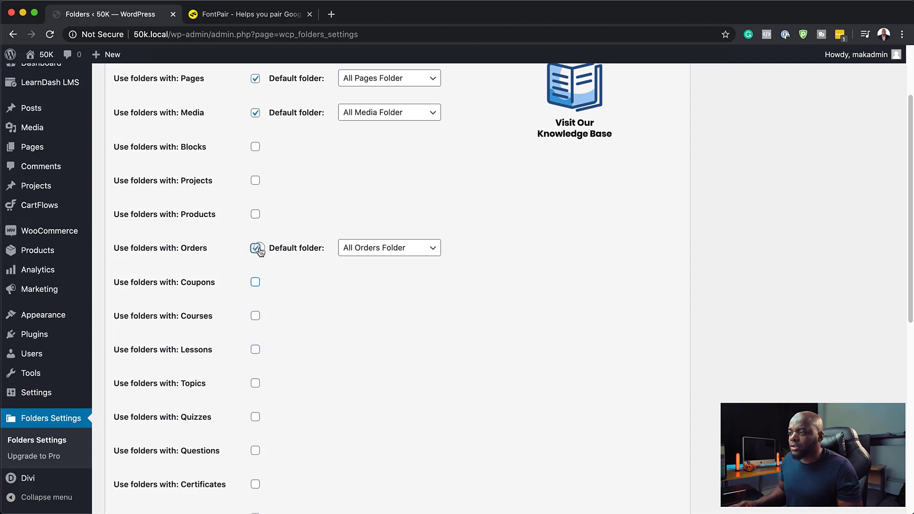
{"action": "left_click", "coordinate": [256, 248]}
Turn off the use of folders with Posts in the Folders settings.
{"action": "scroll", "coordinate": [301, 290], "scroll_direction": "up", "scroll_amount": 4}
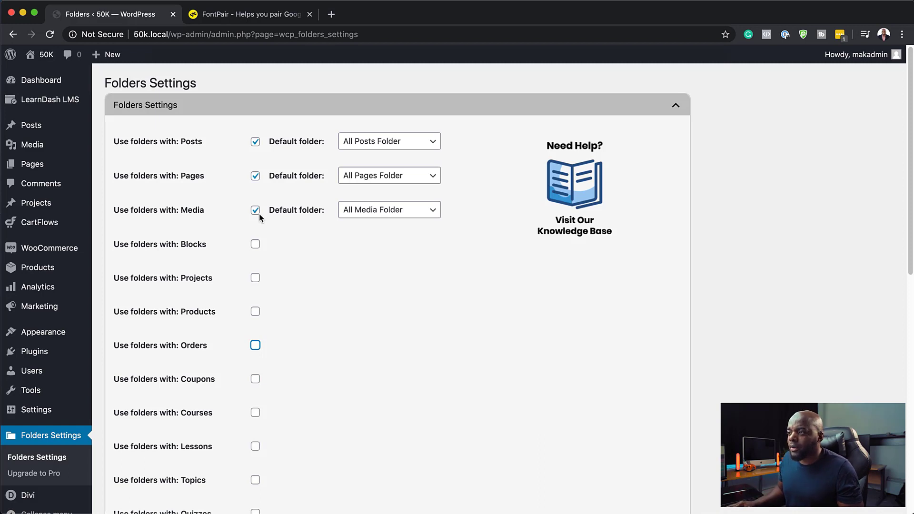
{"action": "left_click", "coordinate": [255, 141]}
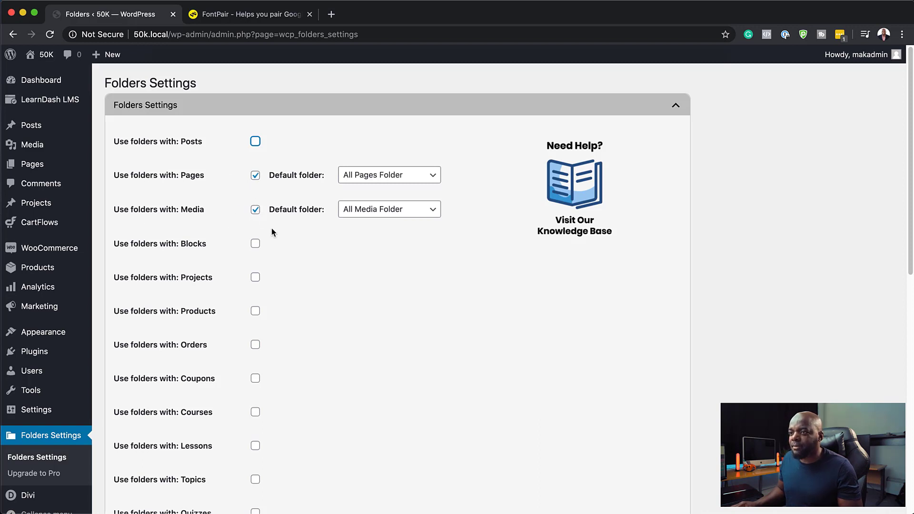
Create a new folder named WooCommerce in the list of all pages.
{"action": "mouse_move", "coordinate": [46, 167]}
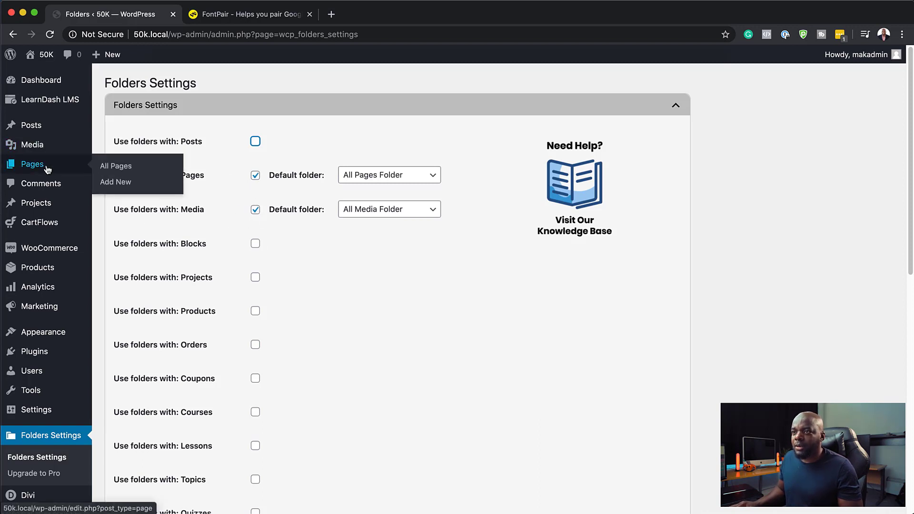
{"action": "left_click", "coordinate": [117, 169]}
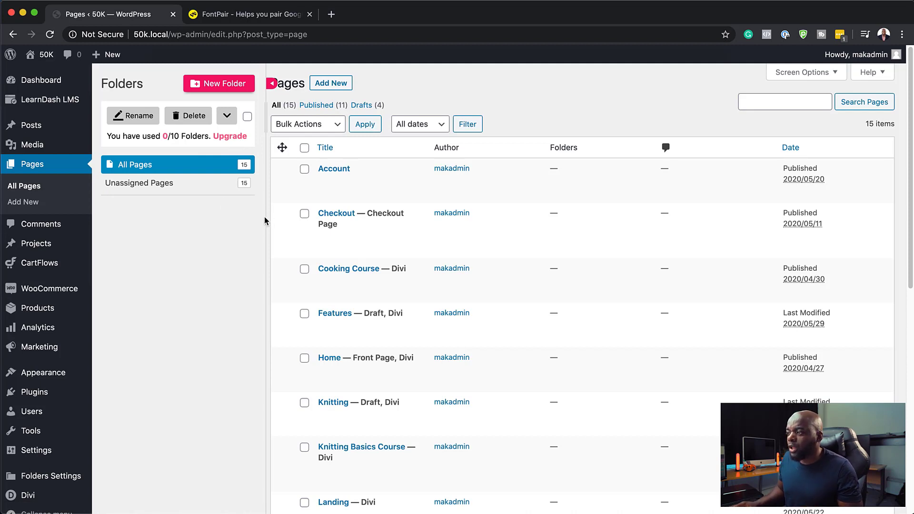
{"action": "left_click", "coordinate": [221, 85]}
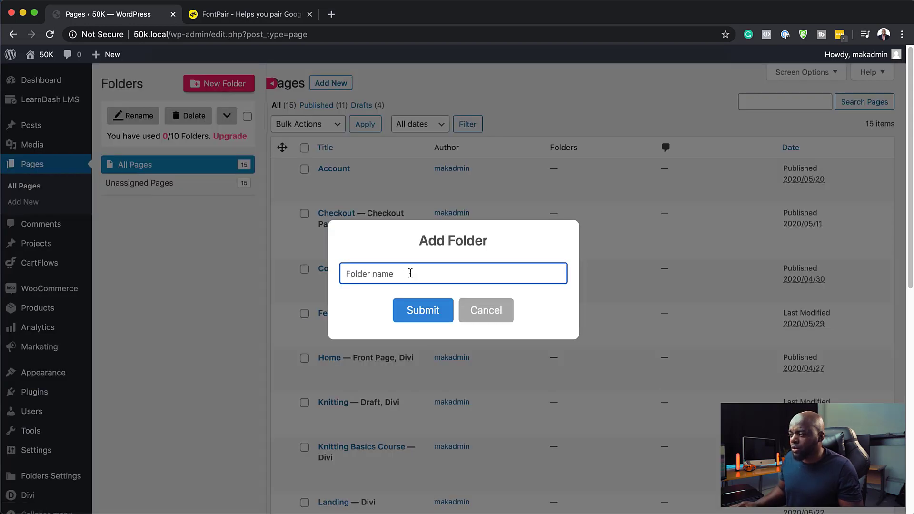
{"action": "type", "text": "WooCommerce"}
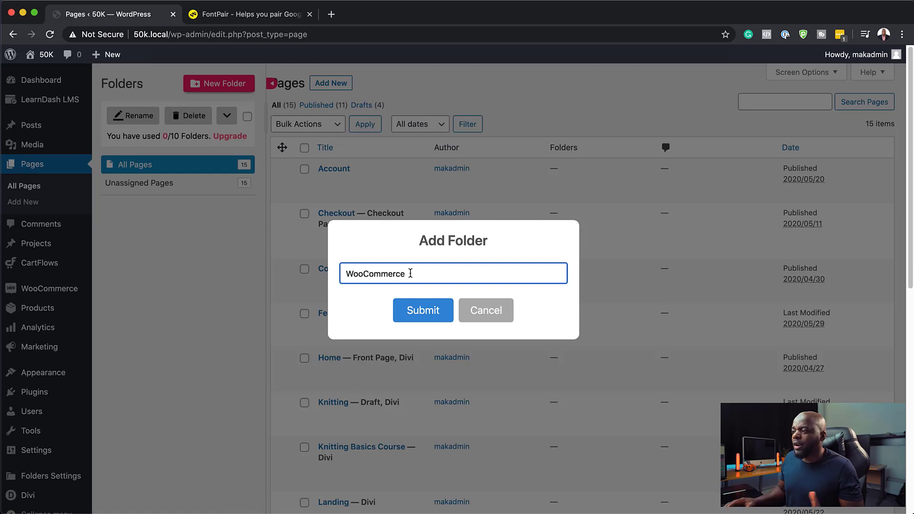
{"action": "left_click", "coordinate": [433, 313]}
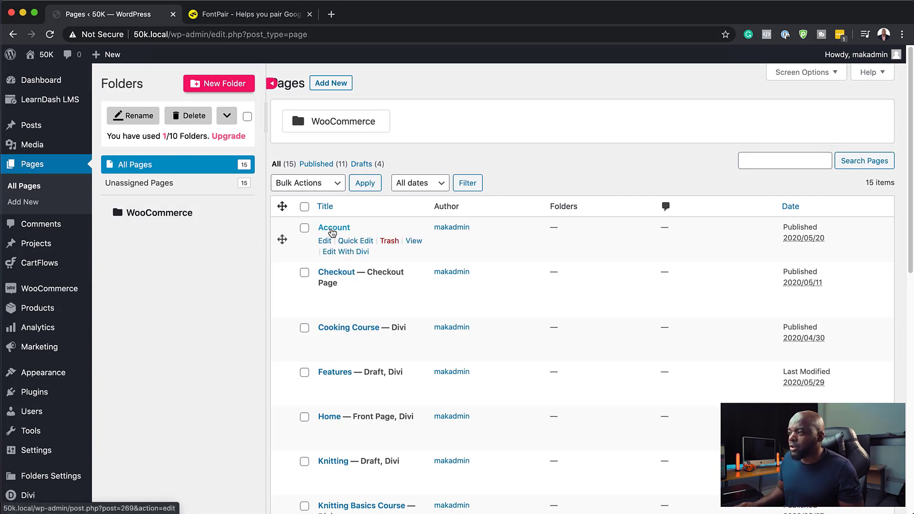
Move the Account, Checkout and Login pages into the WooCommerce folder.
{"action": "left_click_drag", "start_coordinate": [282, 239], "coordinate": [185, 216]}
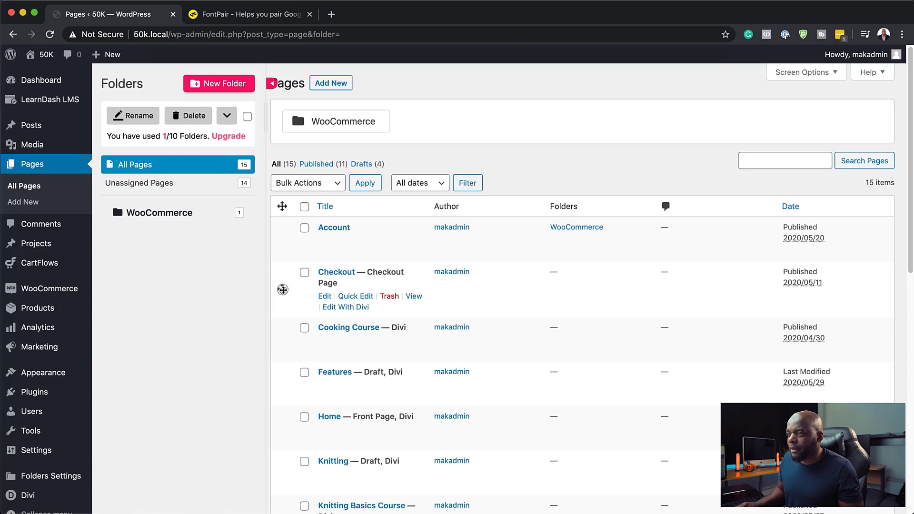
{"action": "left_click_drag", "start_coordinate": [283, 289], "coordinate": [166, 214]}
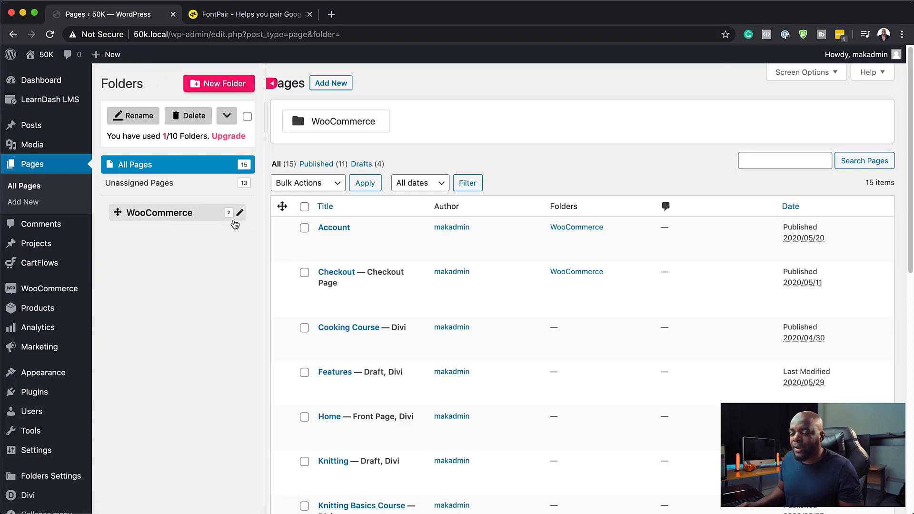
{"action": "scroll", "coordinate": [600, 419], "scroll_direction": "down", "scroll_amount": 1}
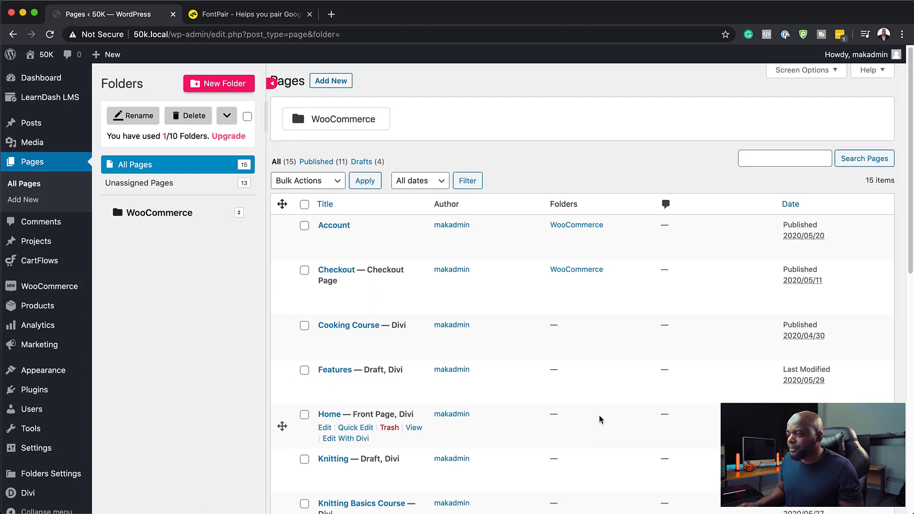
{"action": "scroll", "coordinate": [600, 419], "scroll_direction": "down", "scroll_amount": 3}
{"action": "scroll", "coordinate": [599, 416], "scroll_direction": "down", "scroll_amount": 5}
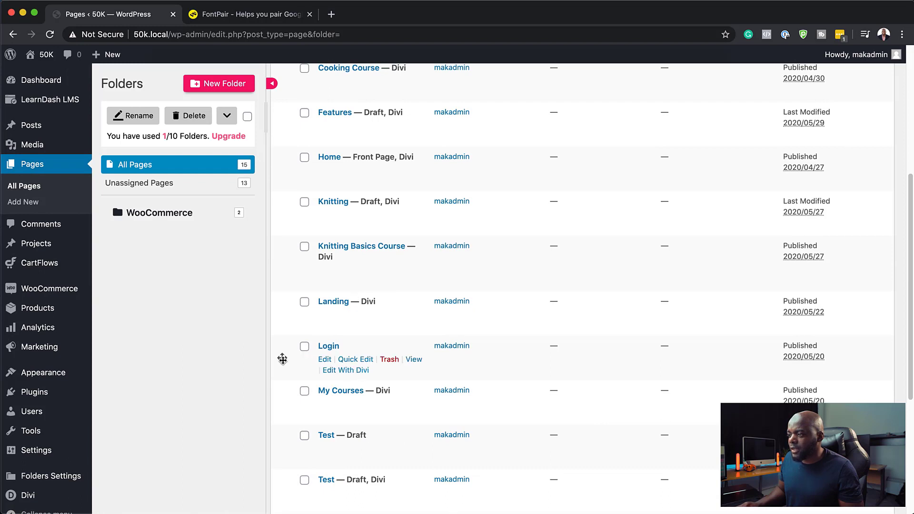
{"action": "left_click_drag", "start_coordinate": [283, 359], "coordinate": [174, 212]}
{"action": "scroll", "coordinate": [543, 403], "scroll_direction": "down", "scroll_amount": 5}
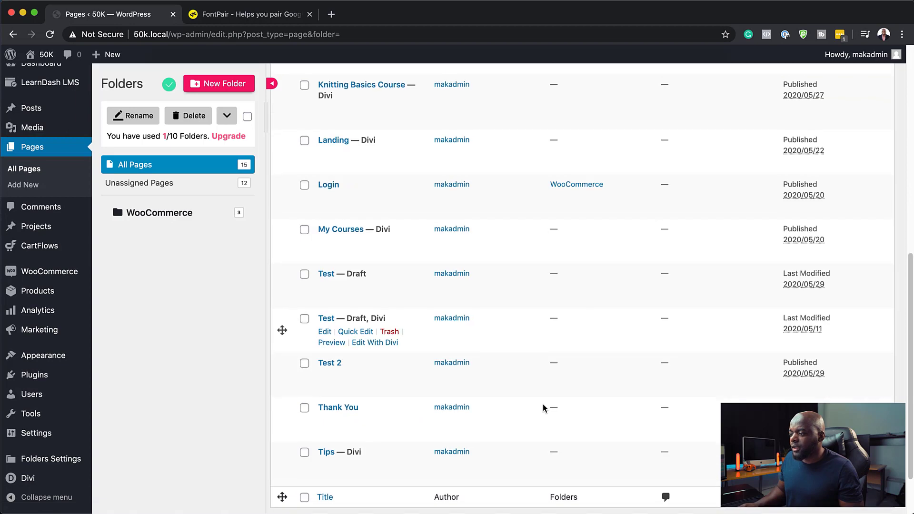
{"action": "scroll", "coordinate": [516, 403], "scroll_direction": "up", "scroll_amount": 10}
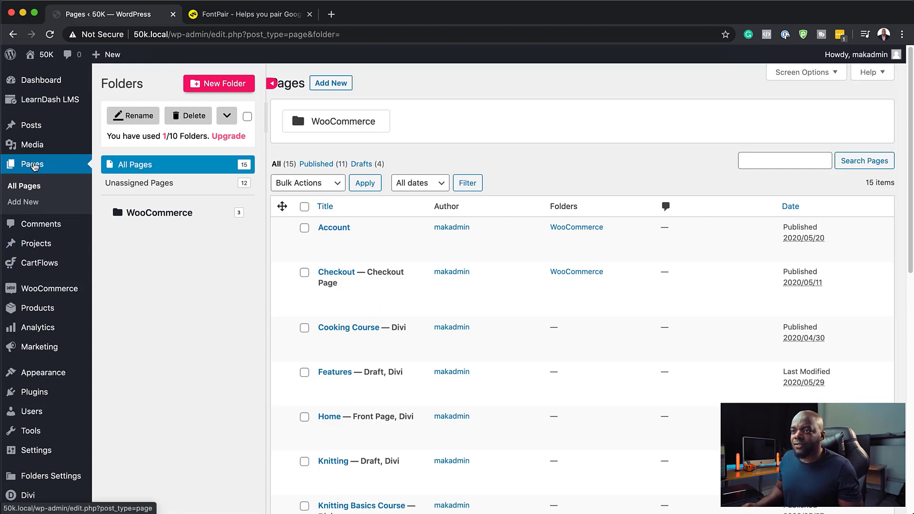
Return to the pages list from the dashboard and open the WooCommerce folder to view its pages.
{"action": "left_click", "coordinate": [50, 81]}
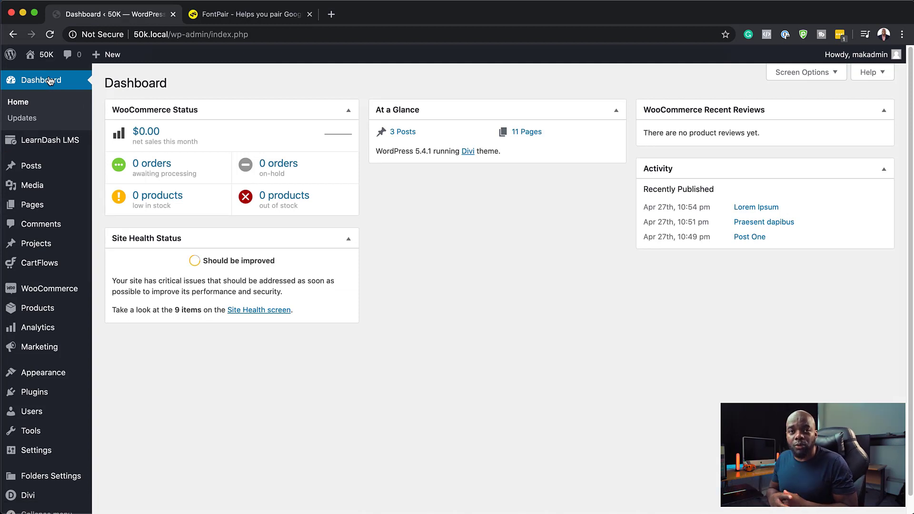
{"action": "mouse_move", "coordinate": [55, 209]}
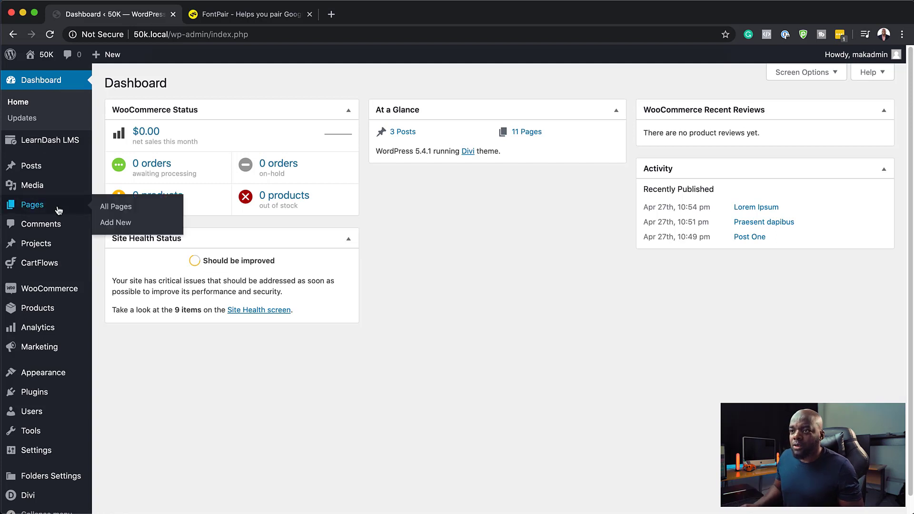
{"action": "left_click", "coordinate": [123, 210]}
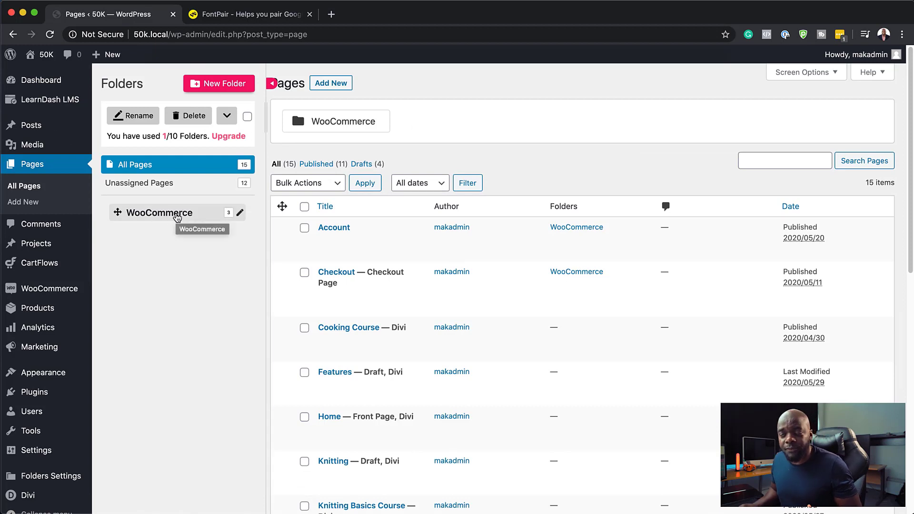
{"action": "left_click", "coordinate": [177, 217]}
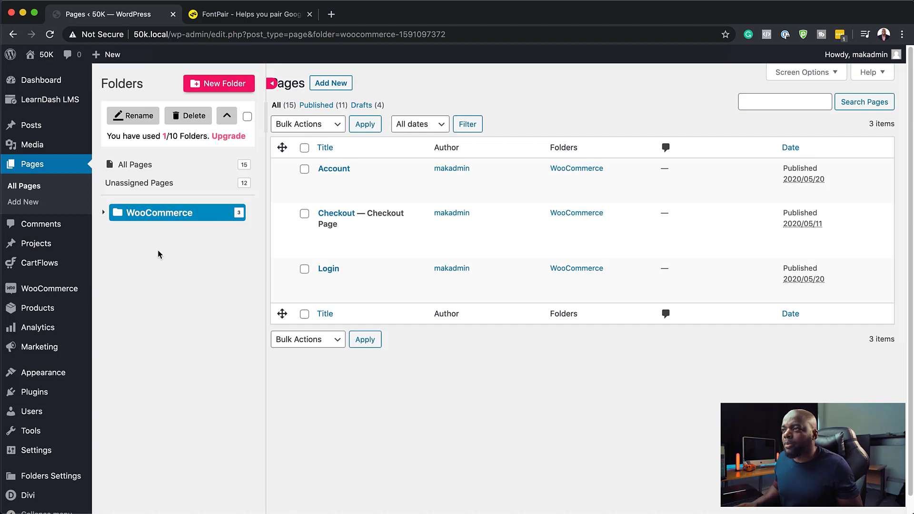
Create a new folder named Tutorials inside the open WooCommerce folder.
{"action": "left_click", "coordinate": [221, 85]}
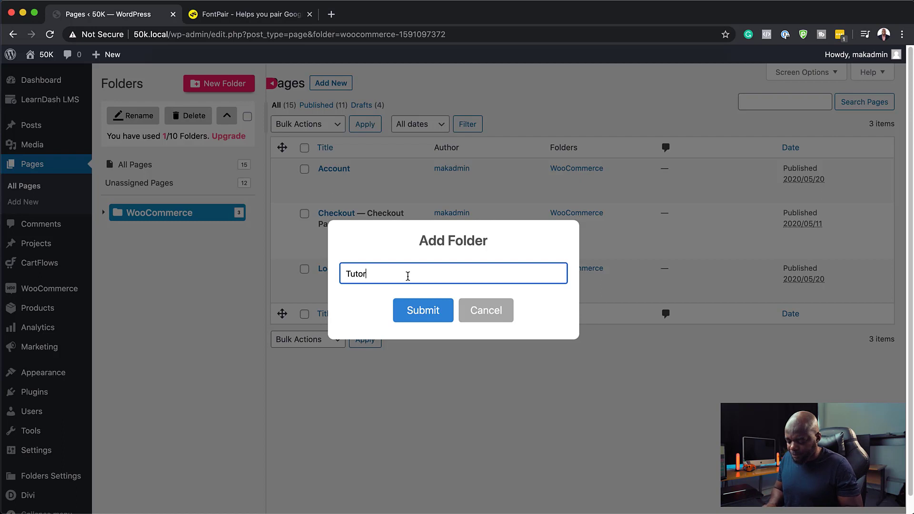
{"action": "type", "text": "Tutorials"}
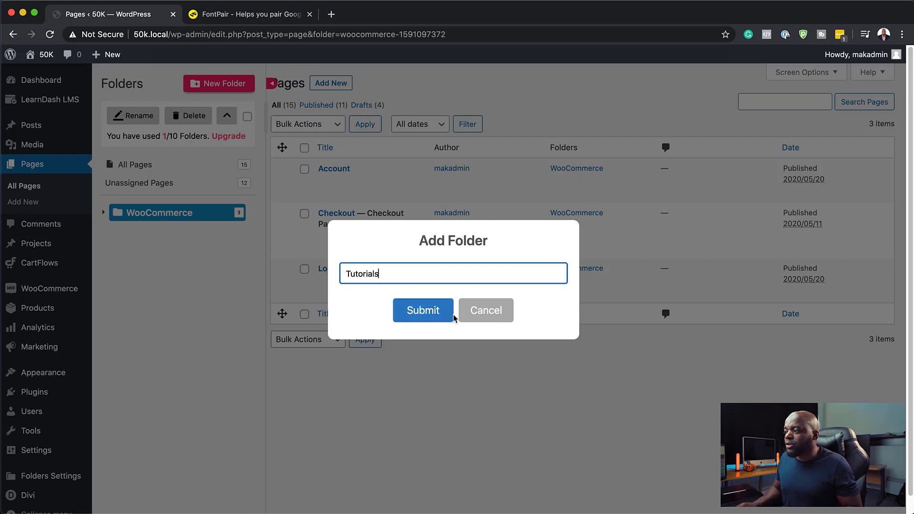
{"action": "left_click", "coordinate": [418, 313]}
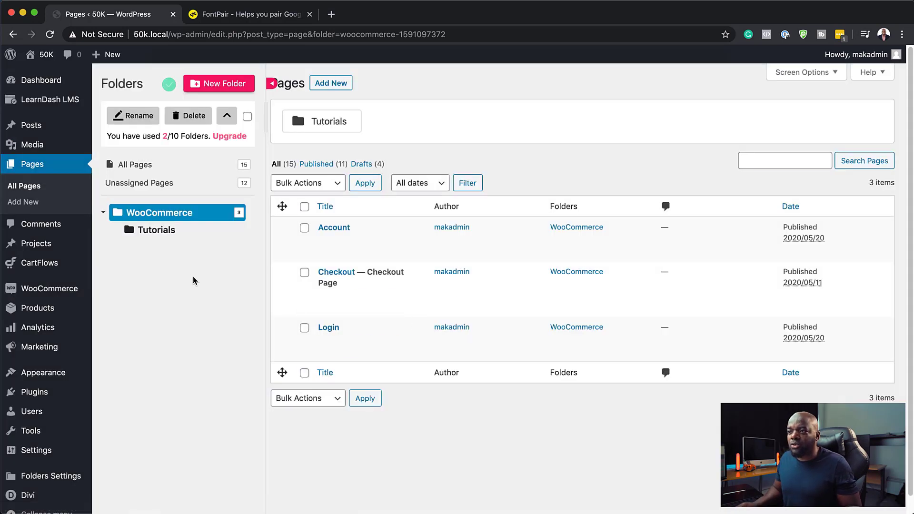
Move the Tutorials folder out of WooCommerce to the top level and place the WooCommerce folder above it.
{"action": "left_click_drag", "start_coordinate": [138, 230], "coordinate": [113, 212]}
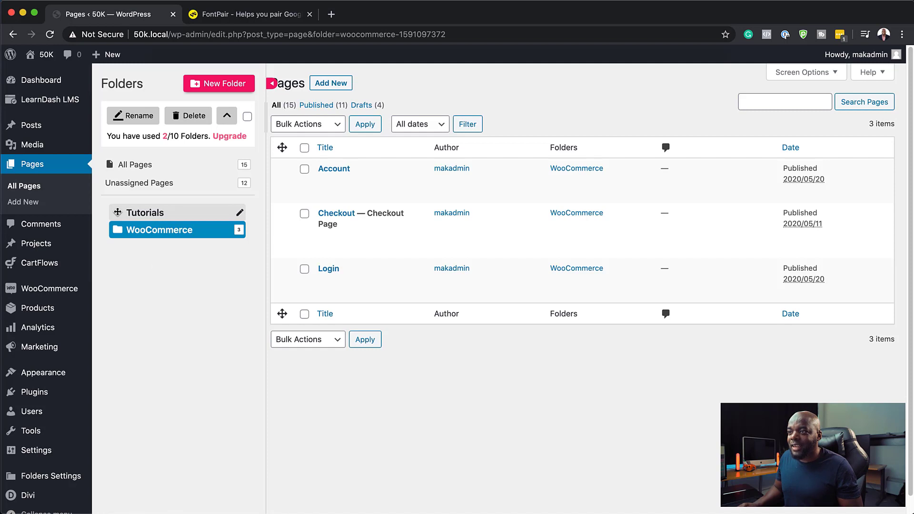
{"action": "left_click_drag", "start_coordinate": [117, 212], "coordinate": [140, 232]}
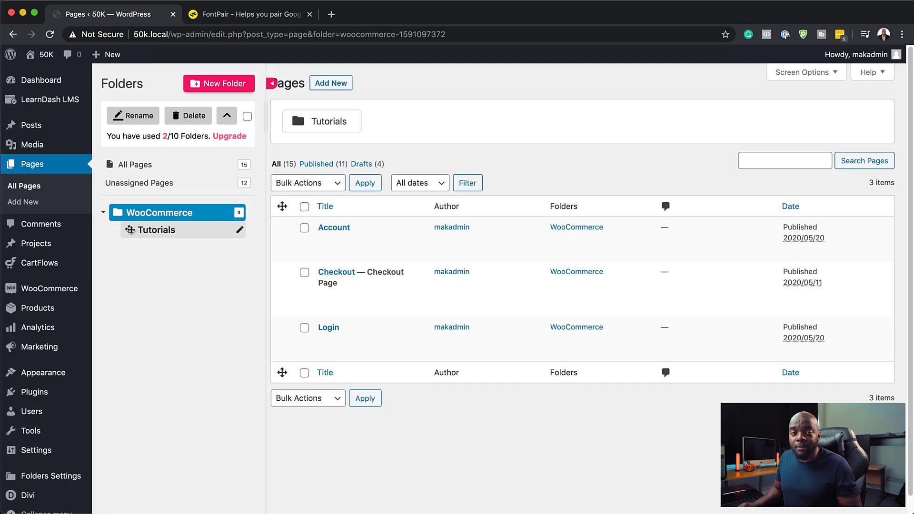
{"action": "left_click_drag", "start_coordinate": [130, 230], "coordinate": [118, 212]}
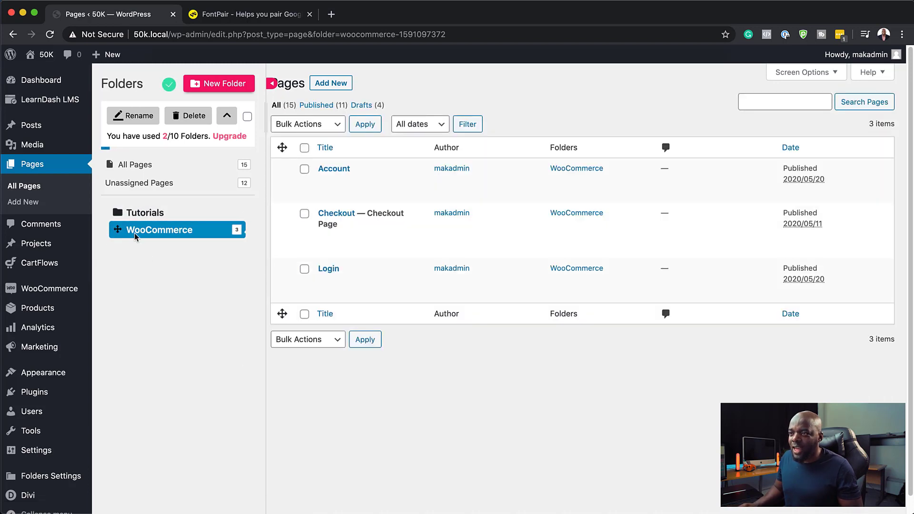
{"action": "left_click_drag", "start_coordinate": [119, 230], "coordinate": [118, 209]}
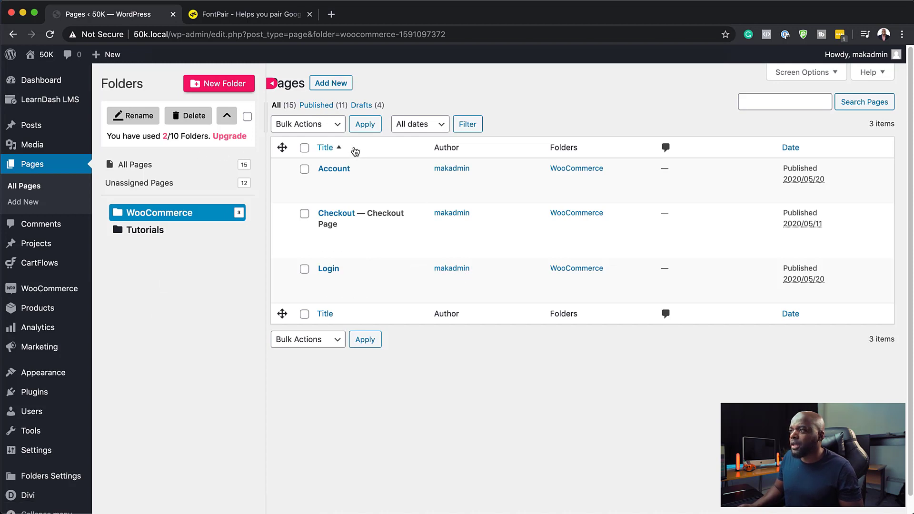
List the published pages and move Knitting Basics Course, Landing and Cooking Course into the Tutorials folder.
{"action": "left_click", "coordinate": [324, 106]}
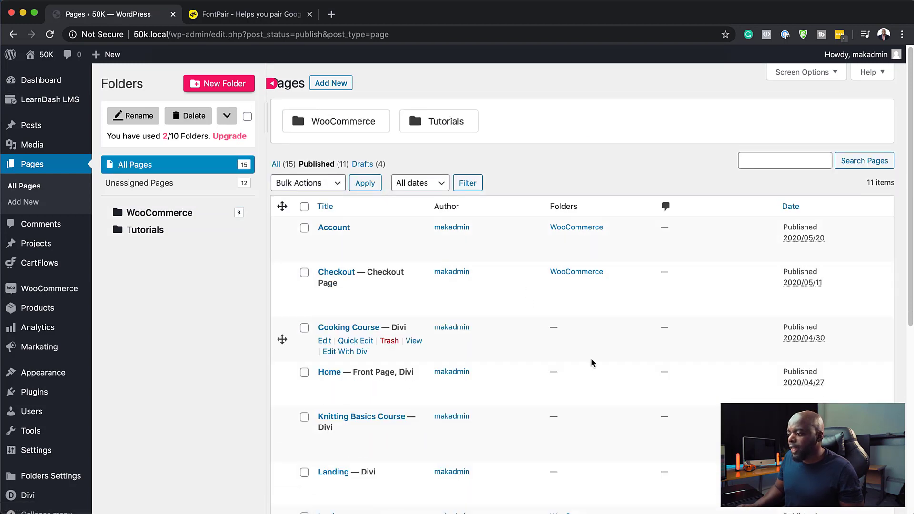
{"action": "scroll", "coordinate": [387, 423], "scroll_direction": "down", "scroll_amount": 1}
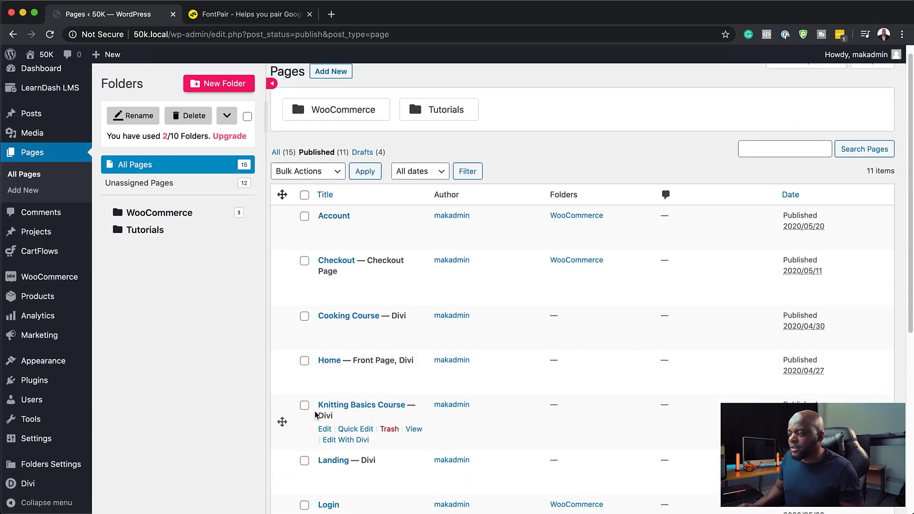
{"action": "left_click_drag", "start_coordinate": [282, 422], "coordinate": [172, 231]}
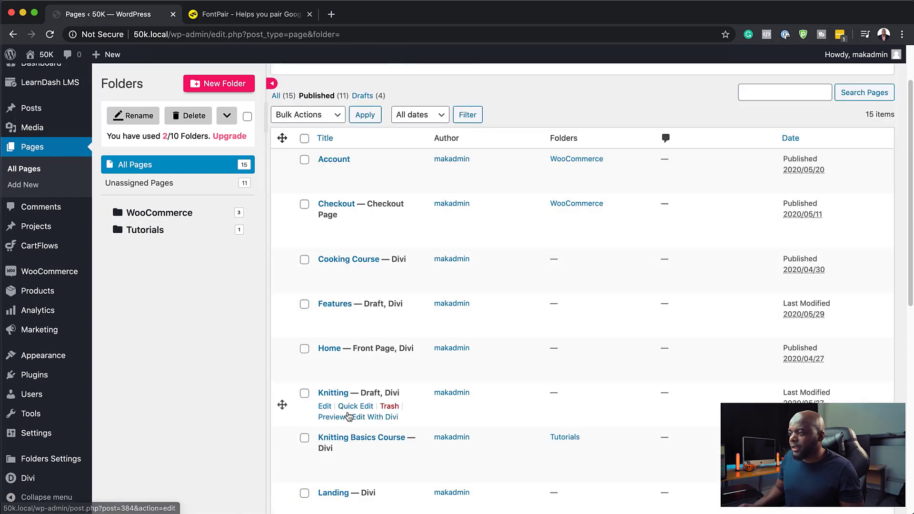
{"action": "scroll", "coordinate": [472, 414], "scroll_direction": "down", "scroll_amount": 1}
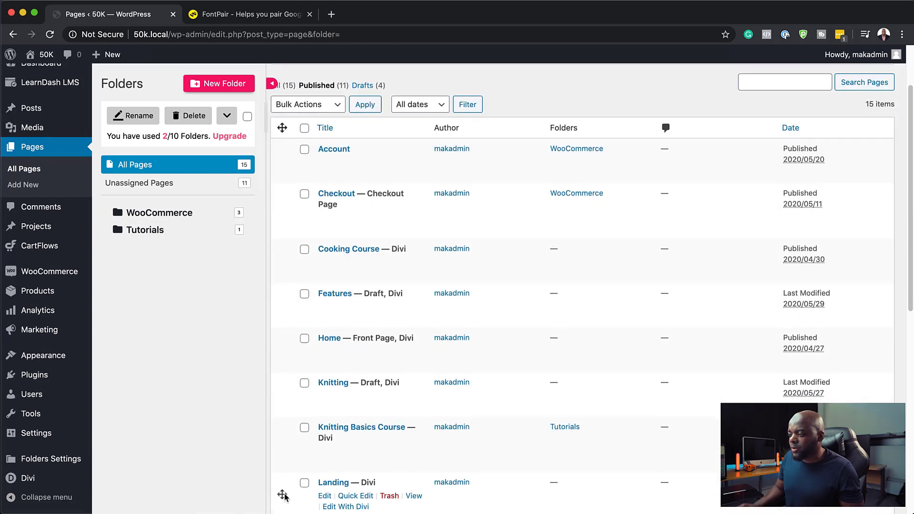
{"action": "left_click_drag", "start_coordinate": [283, 494], "coordinate": [174, 230]}
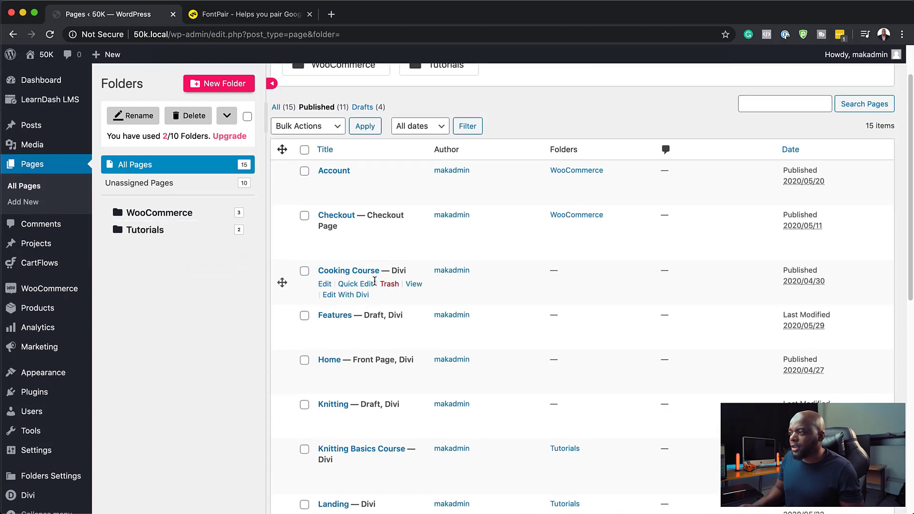
{"action": "left_click_drag", "start_coordinate": [283, 284], "coordinate": [168, 230]}
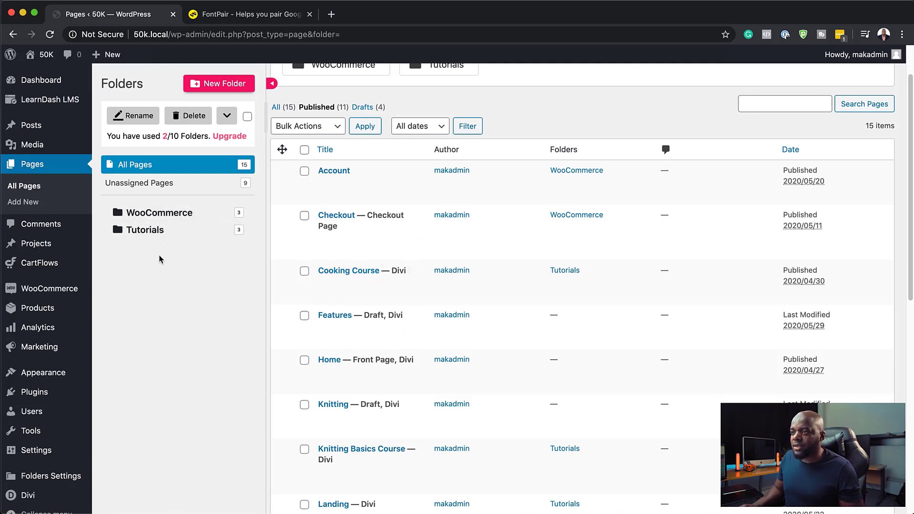
View the unassigned pages and check the available options for the Tutorials folder without choosing any.
{"action": "left_click", "coordinate": [184, 182]}
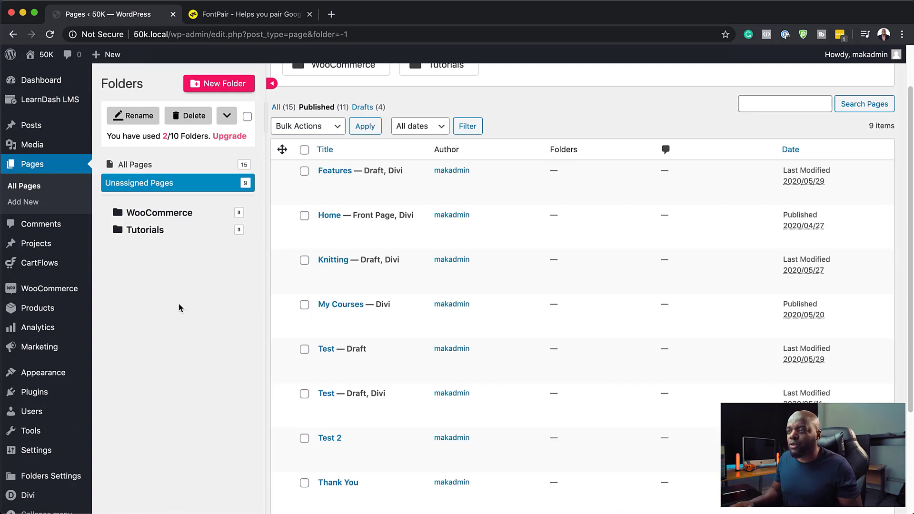
{"action": "left_click", "coordinate": [240, 231]}
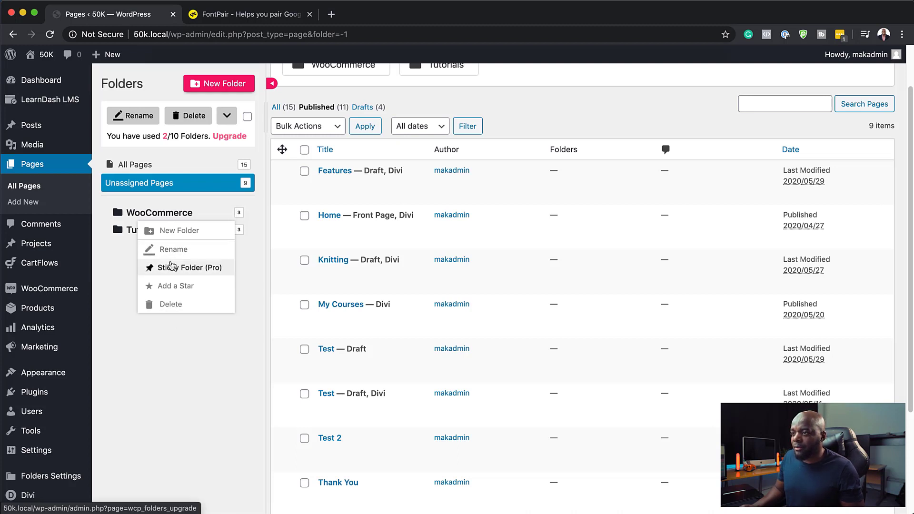
{"action": "left_click", "coordinate": [179, 338]}
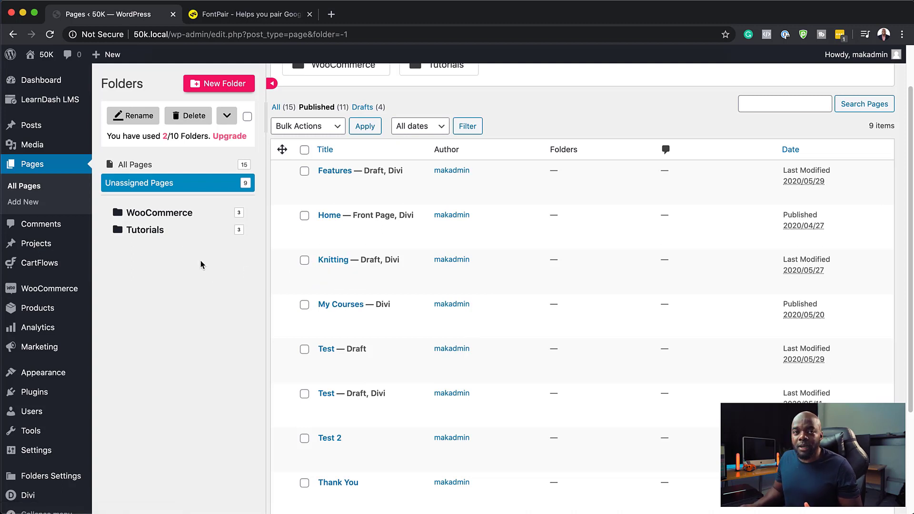
Open the Knitting Basics Course page from the Tutorials folder in the editor, and return to the folder.
{"action": "left_click", "coordinate": [161, 231]}
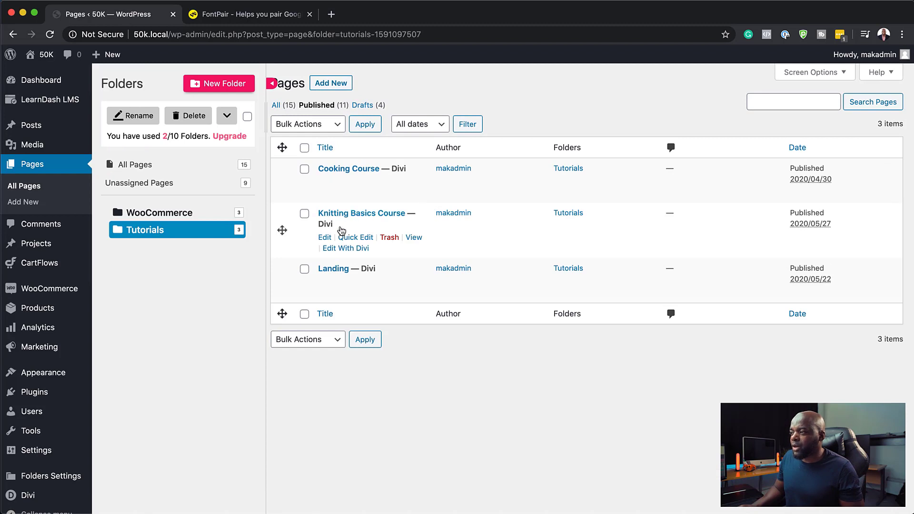
{"action": "left_click", "coordinate": [325, 238]}
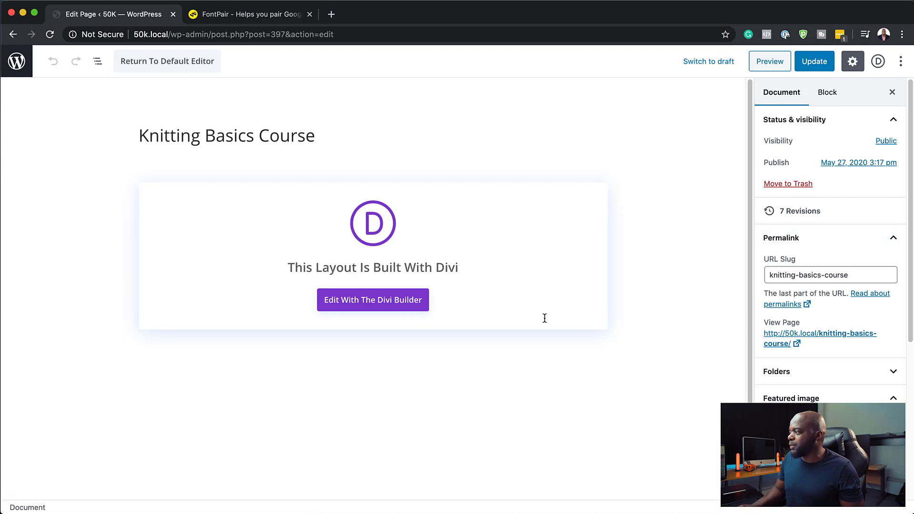
{"action": "left_click", "coordinate": [284, 139]}
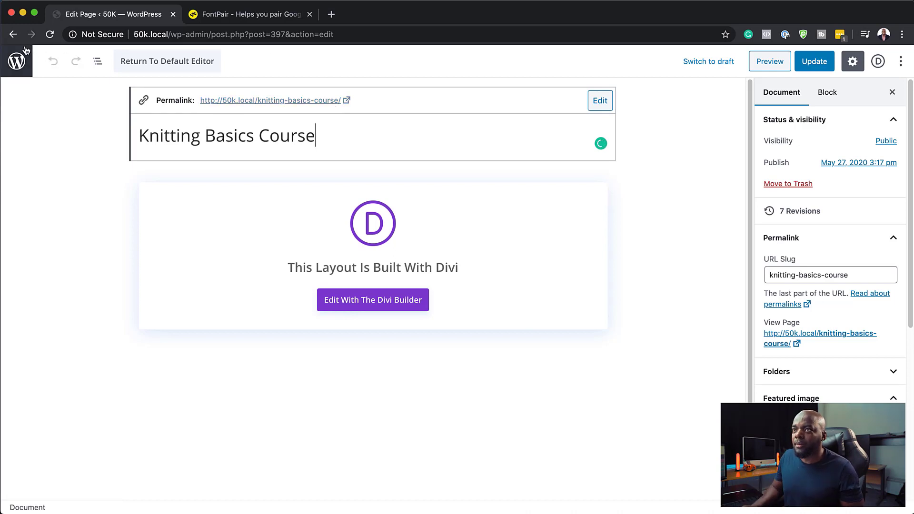
{"action": "left_click", "coordinate": [14, 34]}
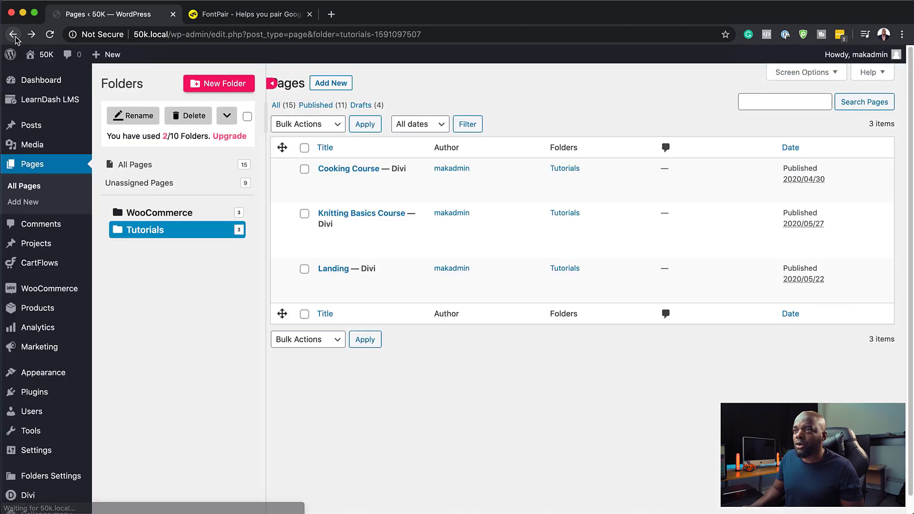
Open the media library, look through its files and switch it to grid view.
{"action": "mouse_move", "coordinate": [40, 147]}
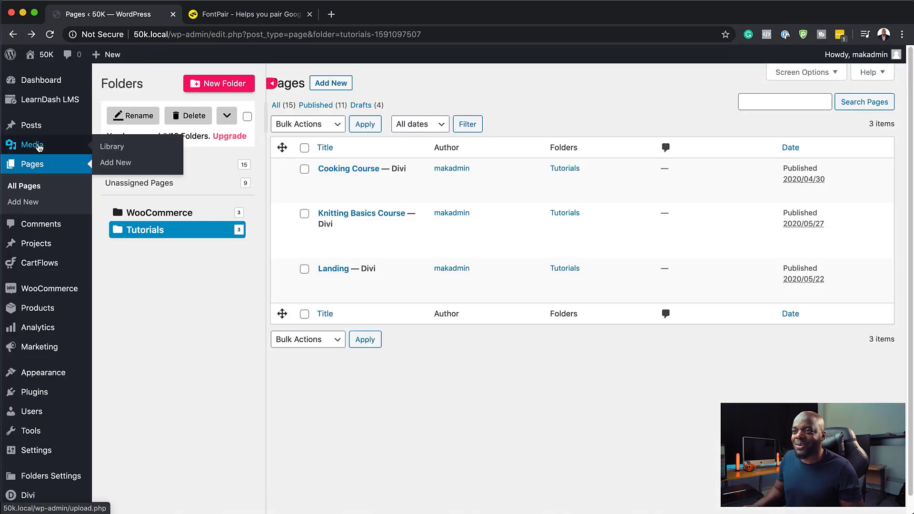
{"action": "left_click", "coordinate": [117, 150]}
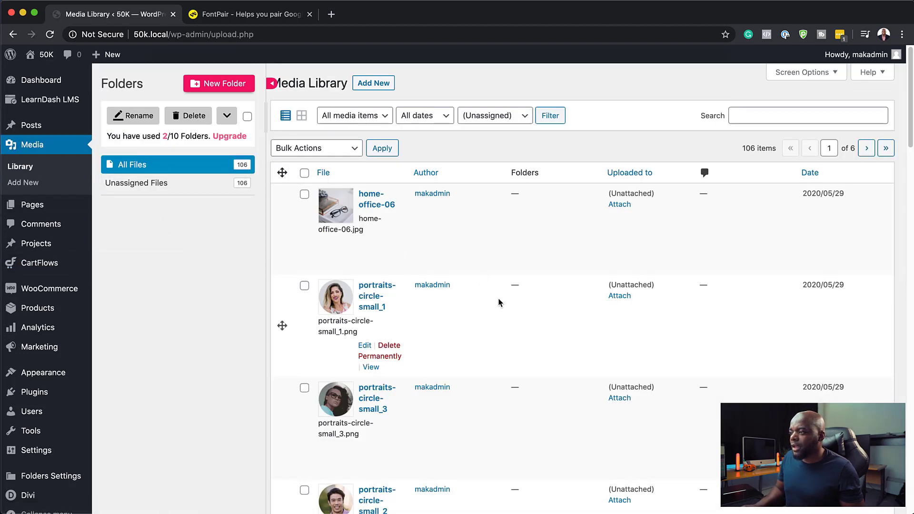
{"action": "scroll", "coordinate": [500, 303], "scroll_direction": "down", "scroll_amount": 20}
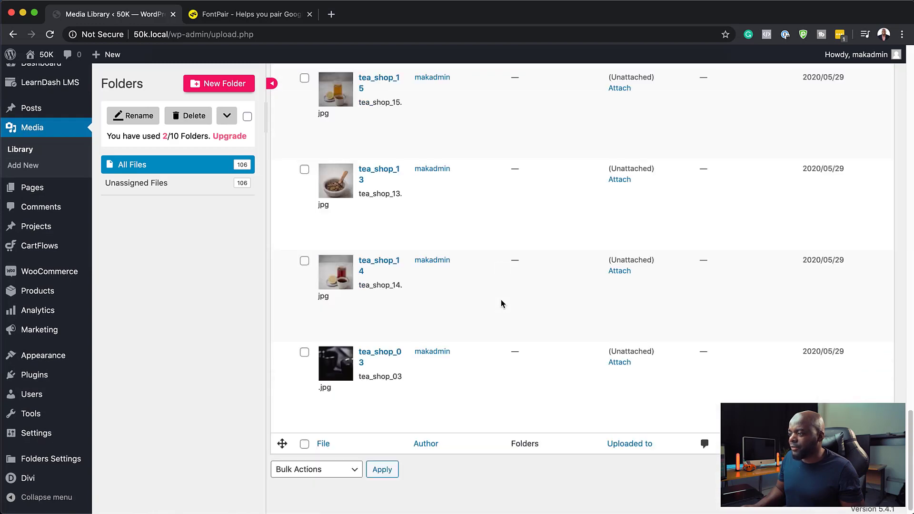
{"action": "scroll", "coordinate": [501, 299], "scroll_direction": "up", "scroll_amount": 20}
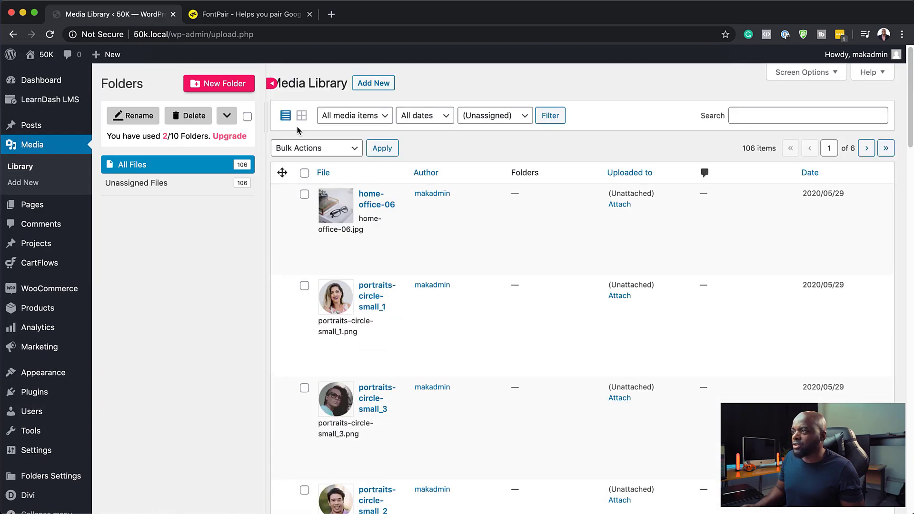
{"action": "left_click", "coordinate": [302, 116]}
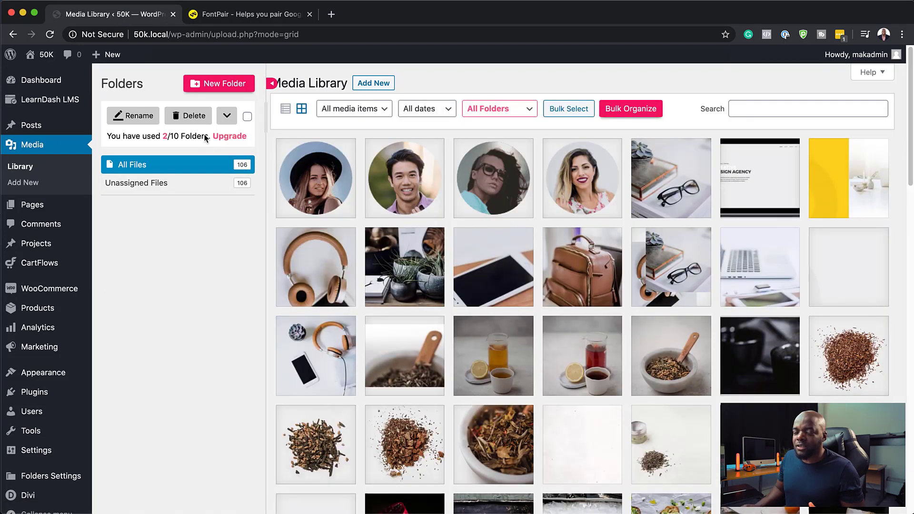
Create a new folder named Testimonials in the media library.
{"action": "left_click", "coordinate": [225, 86]}
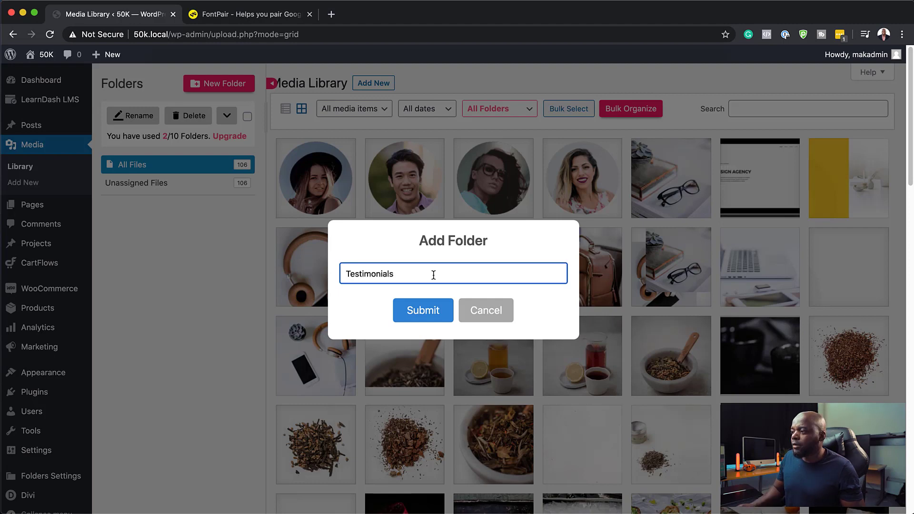
{"action": "type", "text": "Testimonials"}
{"action": "left_click", "coordinate": [439, 314]}
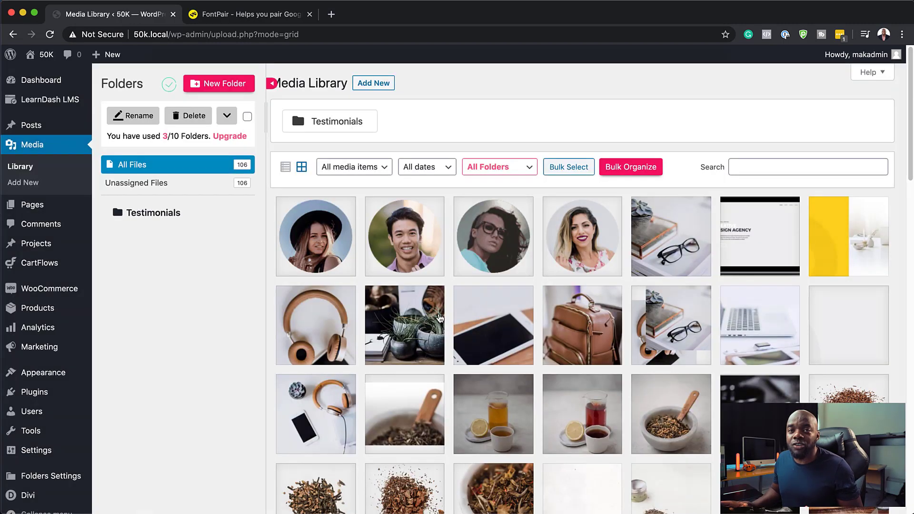
Move the first two circular portraits in the grid into the Testimonials folder and try to move the third one.
{"action": "left_click", "coordinate": [301, 166]}
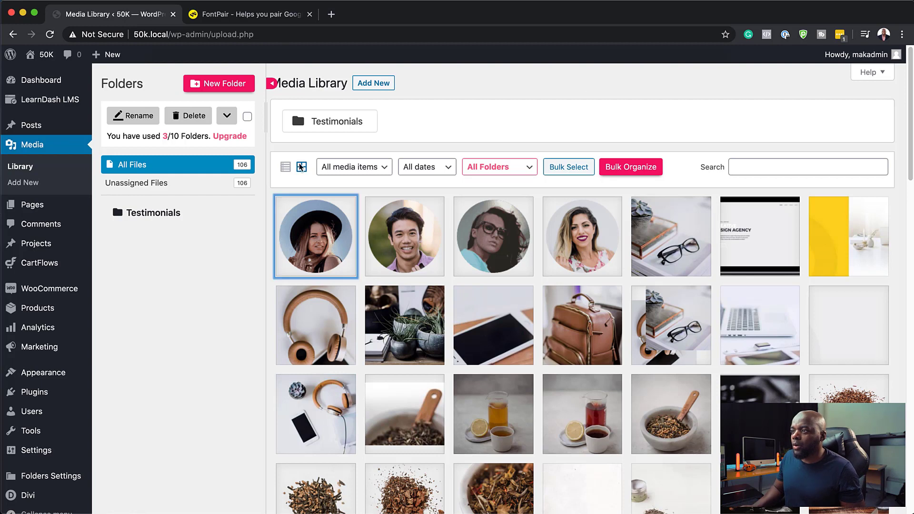
{"action": "left_click_drag", "start_coordinate": [313, 218], "coordinate": [139, 213]}
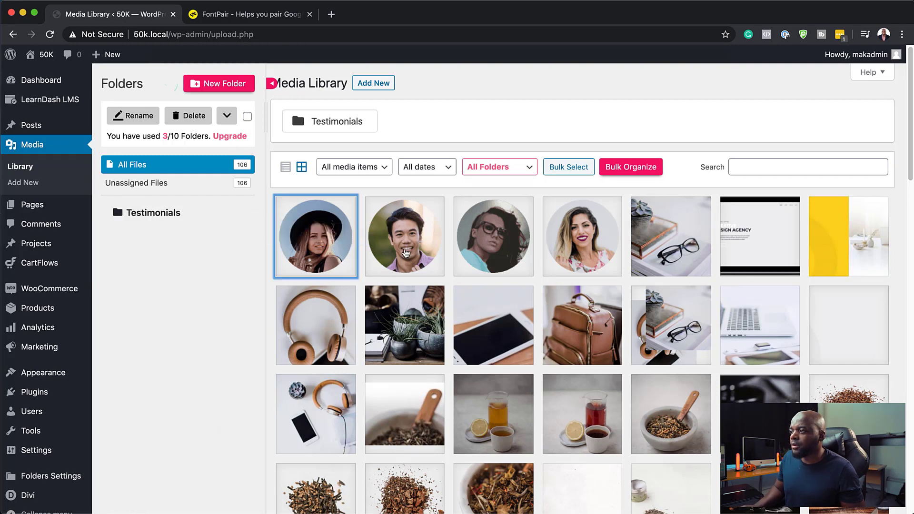
{"action": "left_click_drag", "start_coordinate": [411, 251], "coordinate": [145, 212]}
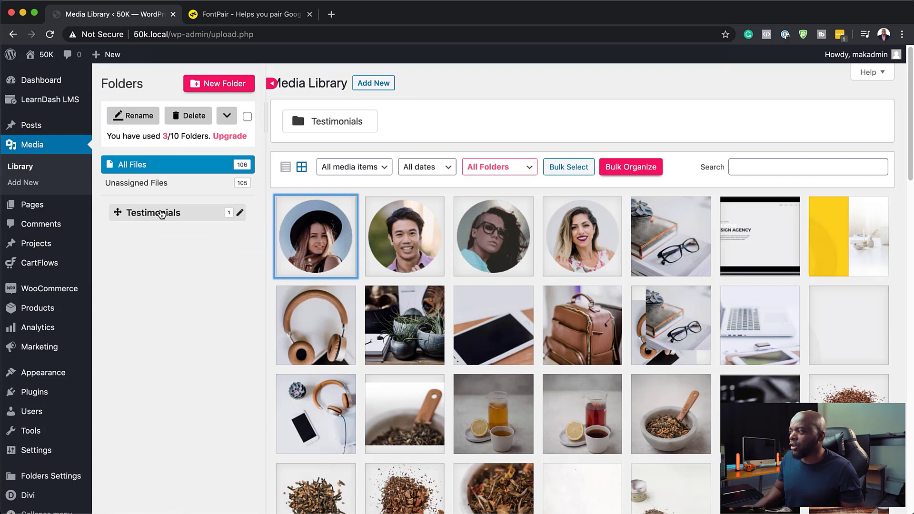
{"action": "left_click_drag", "start_coordinate": [498, 249], "coordinate": [142, 215]}
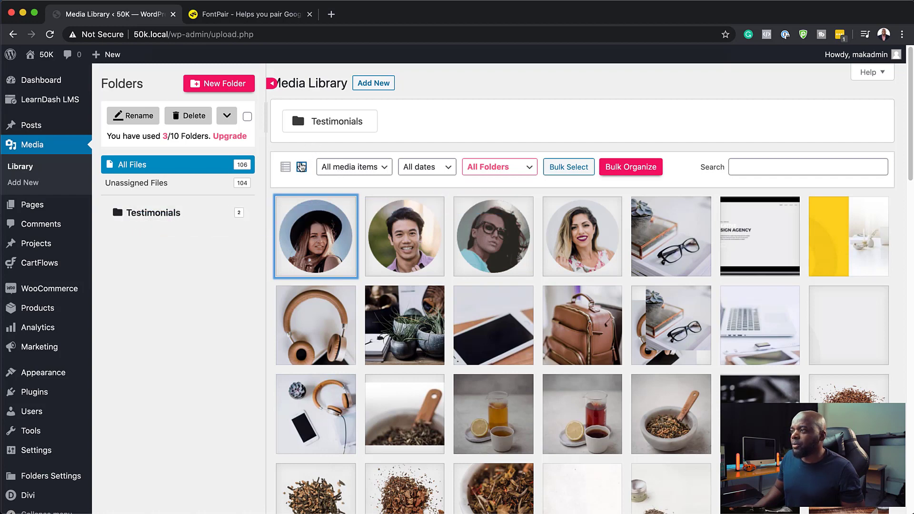
Switch the media library to list view and assign portraits-circle-small_3 and portraits-circle-small_2 to the Testimonials folder.
{"action": "left_click", "coordinate": [286, 166]}
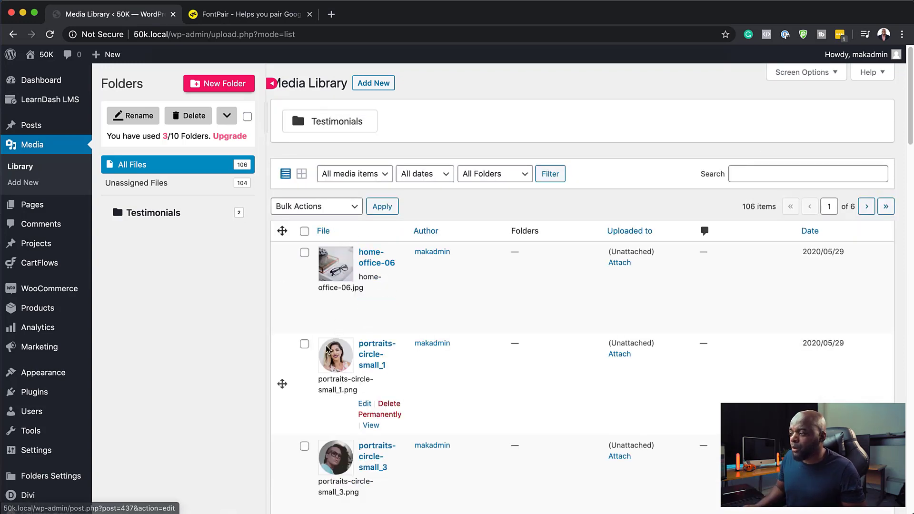
{"action": "scroll", "coordinate": [530, 374], "scroll_direction": "down", "scroll_amount": 3}
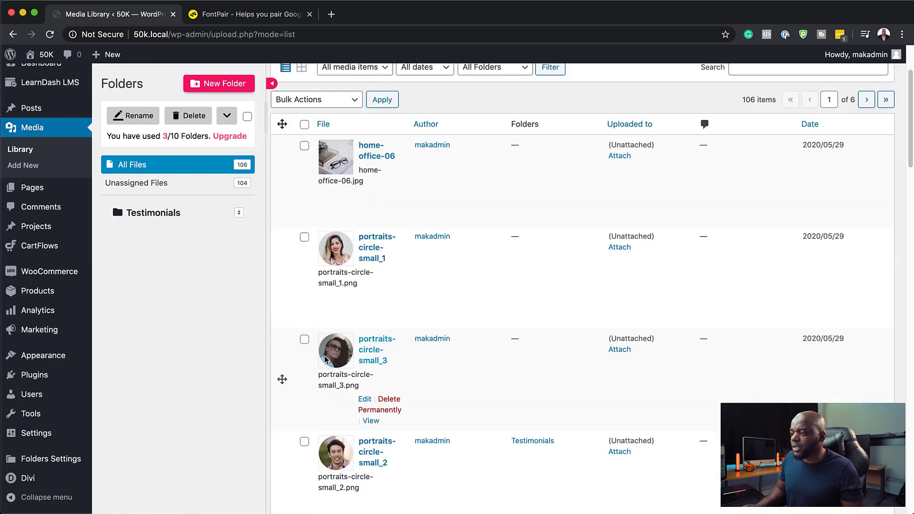
{"action": "left_click_drag", "start_coordinate": [285, 376], "coordinate": [143, 213]}
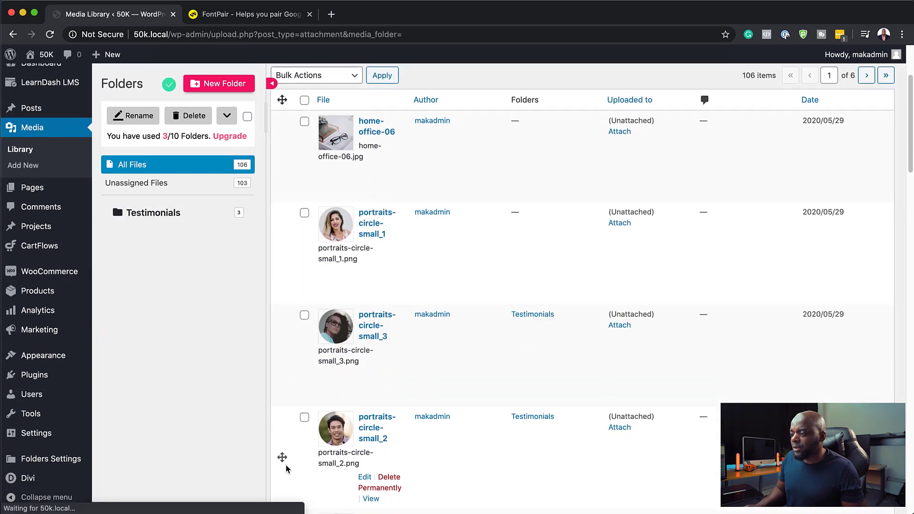
{"action": "left_click_drag", "start_coordinate": [283, 458], "coordinate": [128, 212]}
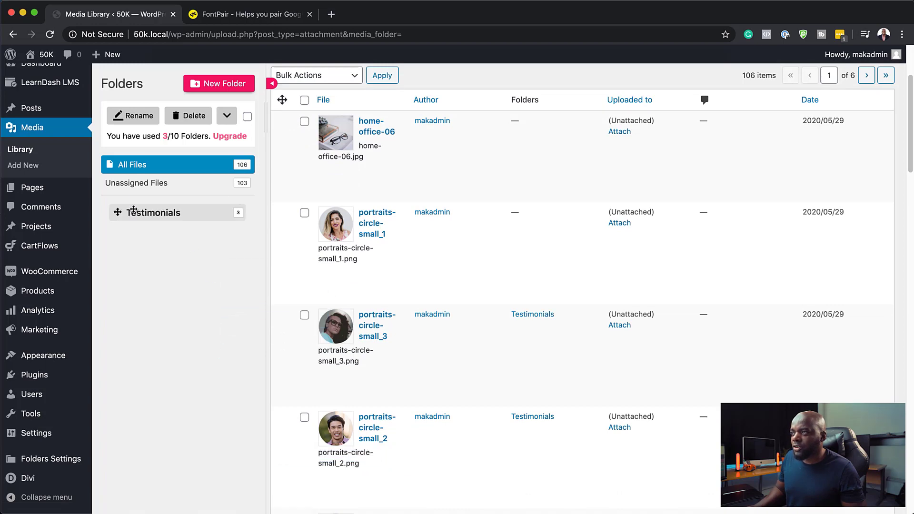
Assign portraits-circle-small_5 to the Testimonials folder, look through the list for remaining portraits and add portraits-circle-small_1 as well.
{"action": "scroll", "coordinate": [469, 451], "scroll_direction": "down", "scroll_amount": 3}
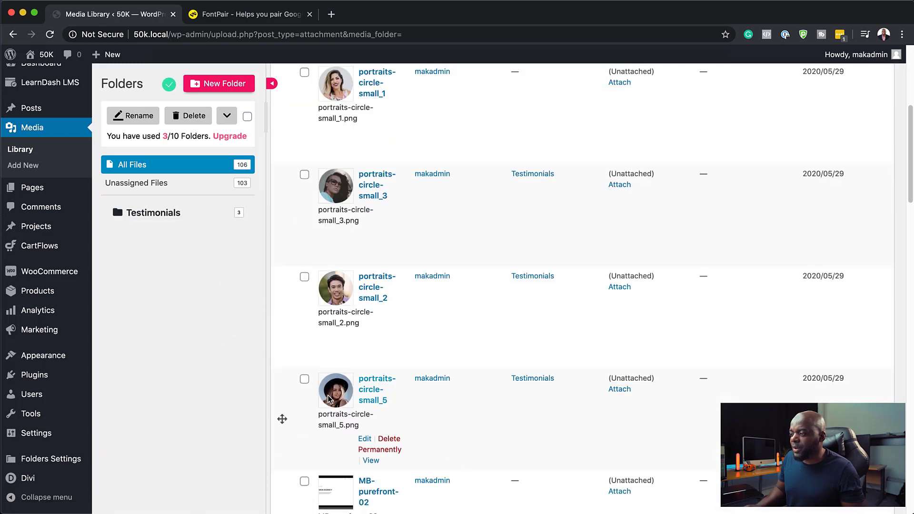
{"action": "left_click_drag", "start_coordinate": [282, 419], "coordinate": [125, 212]}
{"action": "scroll", "coordinate": [380, 373], "scroll_direction": "down", "scroll_amount": 12}
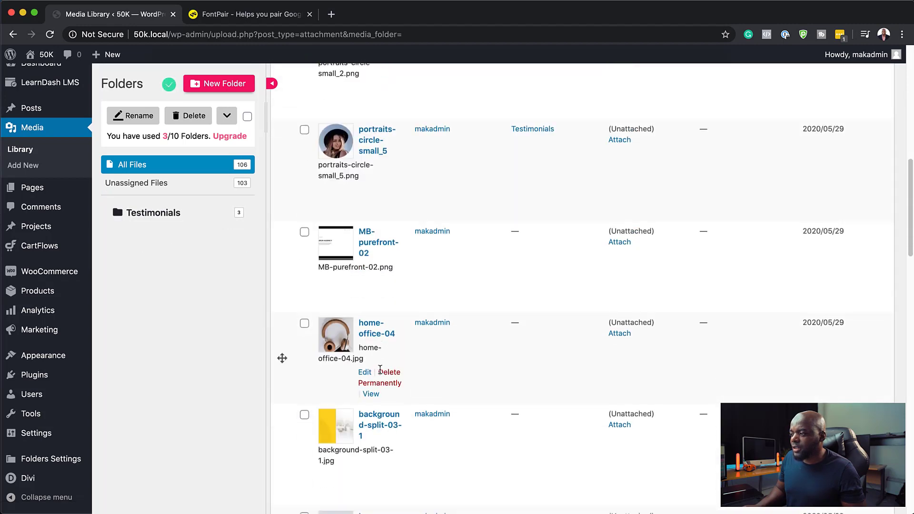
{"action": "scroll", "coordinate": [381, 373], "scroll_direction": "down", "scroll_amount": 15}
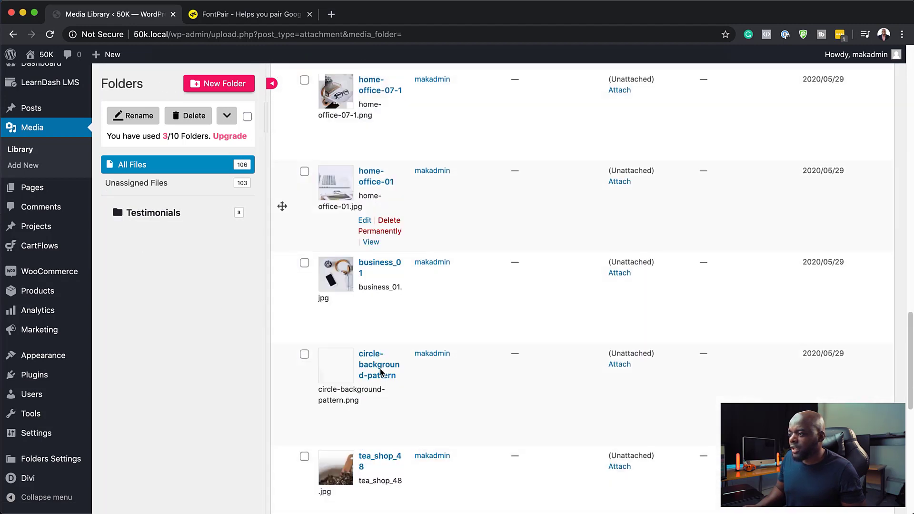
{"action": "scroll", "coordinate": [381, 373], "scroll_direction": "up", "scroll_amount": 20}
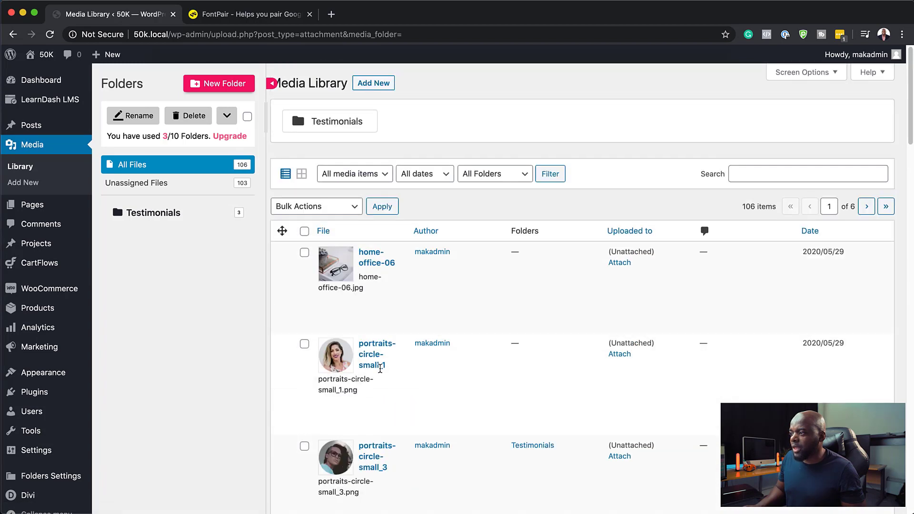
{"action": "left_click_drag", "start_coordinate": [283, 385], "coordinate": [178, 213]}
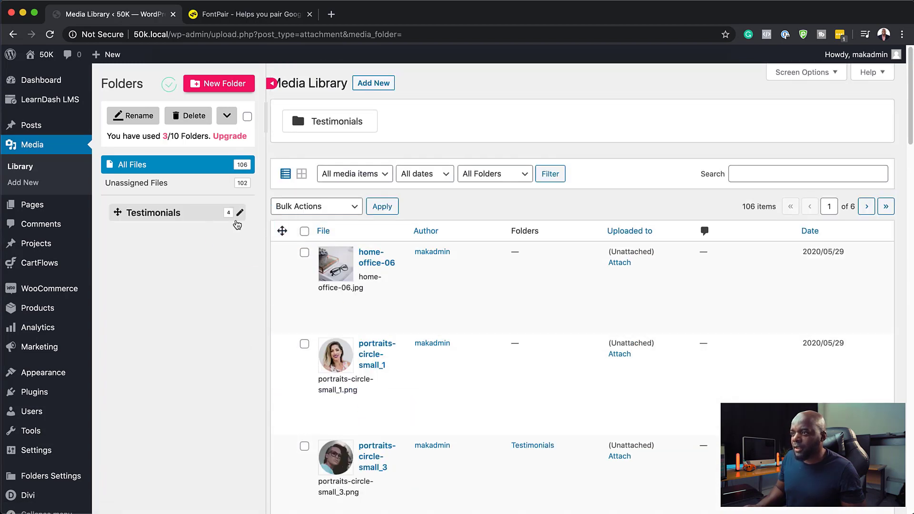
{"action": "scroll", "coordinate": [421, 363], "scroll_direction": "down", "scroll_amount": 3}
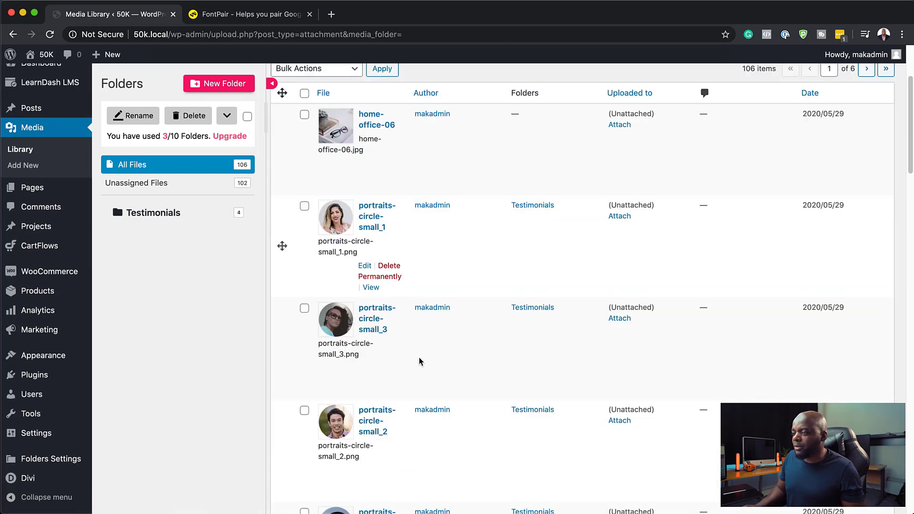
{"action": "scroll", "coordinate": [420, 363], "scroll_direction": "up", "scroll_amount": 3}
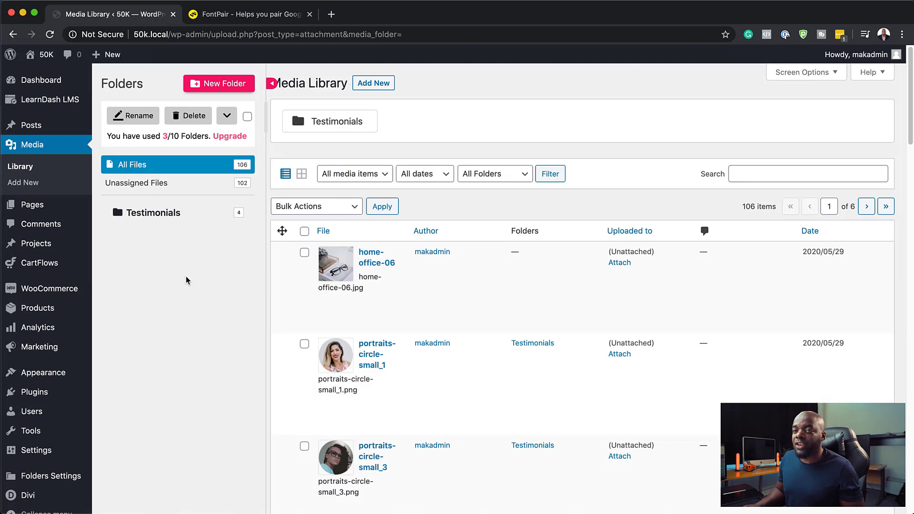
Open the Testimonials folder and look through the portrait files in it.
{"action": "left_click", "coordinate": [152, 219]}
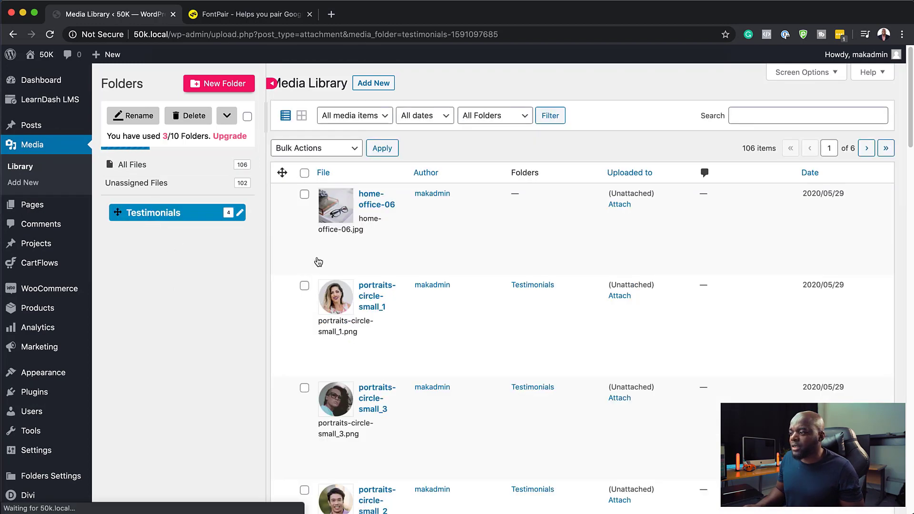
{"action": "scroll", "coordinate": [470, 268], "scroll_direction": "down", "scroll_amount": 5}
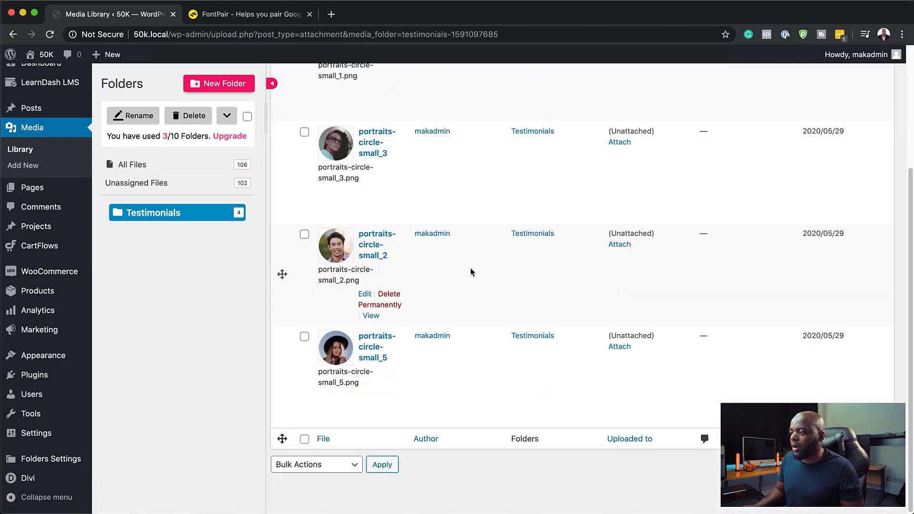
{"action": "scroll", "coordinate": [471, 268], "scroll_direction": "up", "scroll_amount": 5}
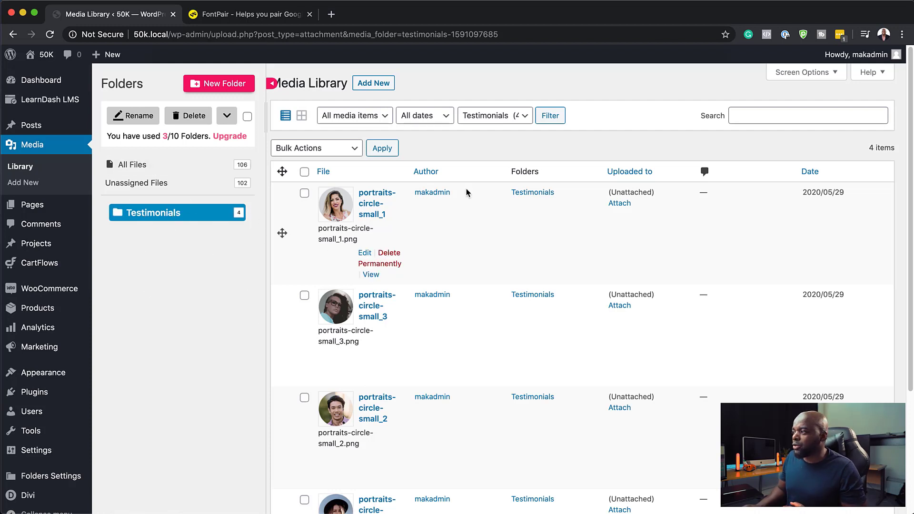
Open portraits-circle-small_1 for editing and select its entire file URL.
{"action": "left_click", "coordinate": [365, 253]}
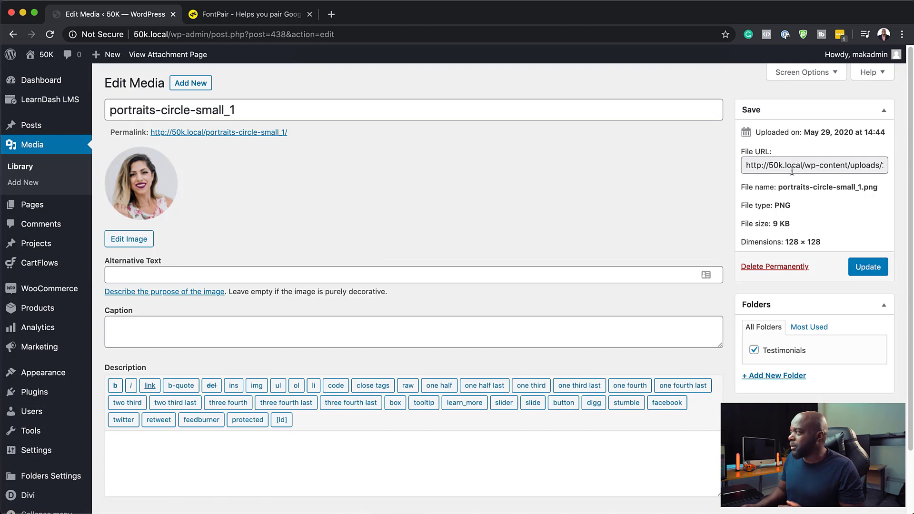
{"action": "left_click", "coordinate": [790, 164]}
{"action": "triple_click", "coordinate": [790, 164]}
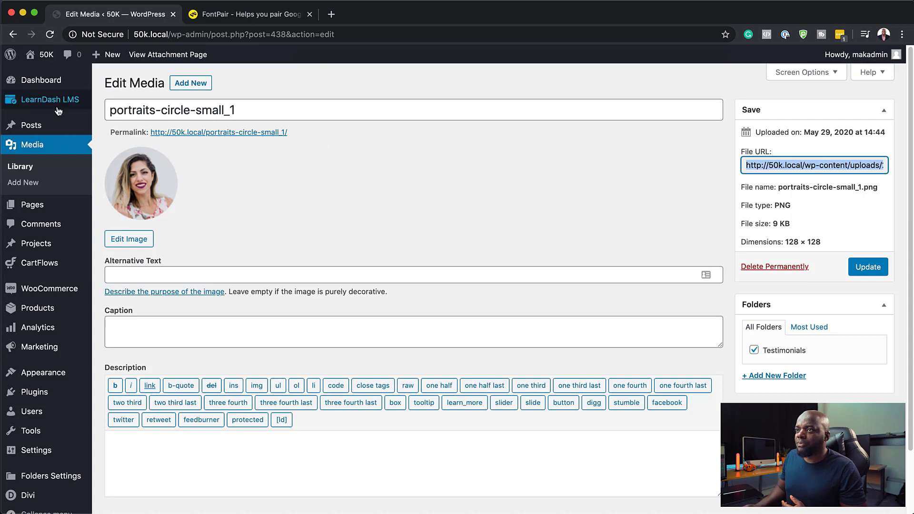
{"action": "mouse_move", "coordinate": [40, 134]}
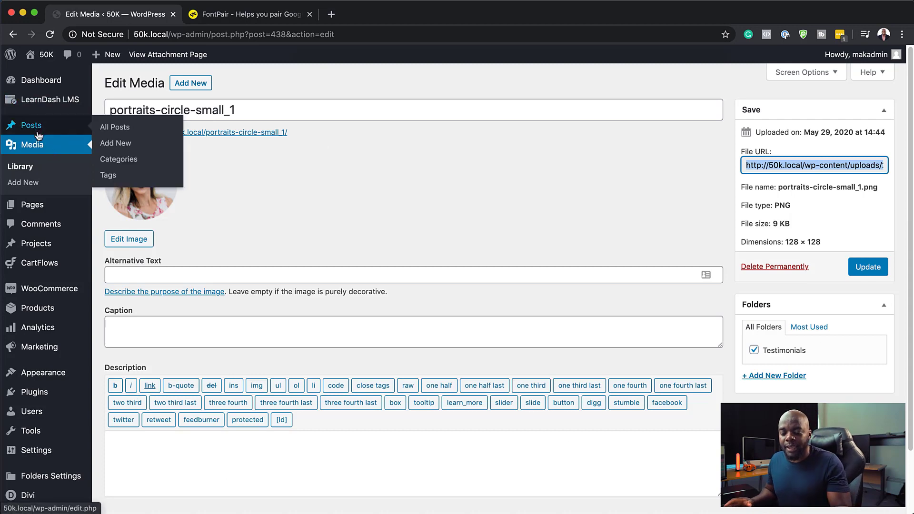